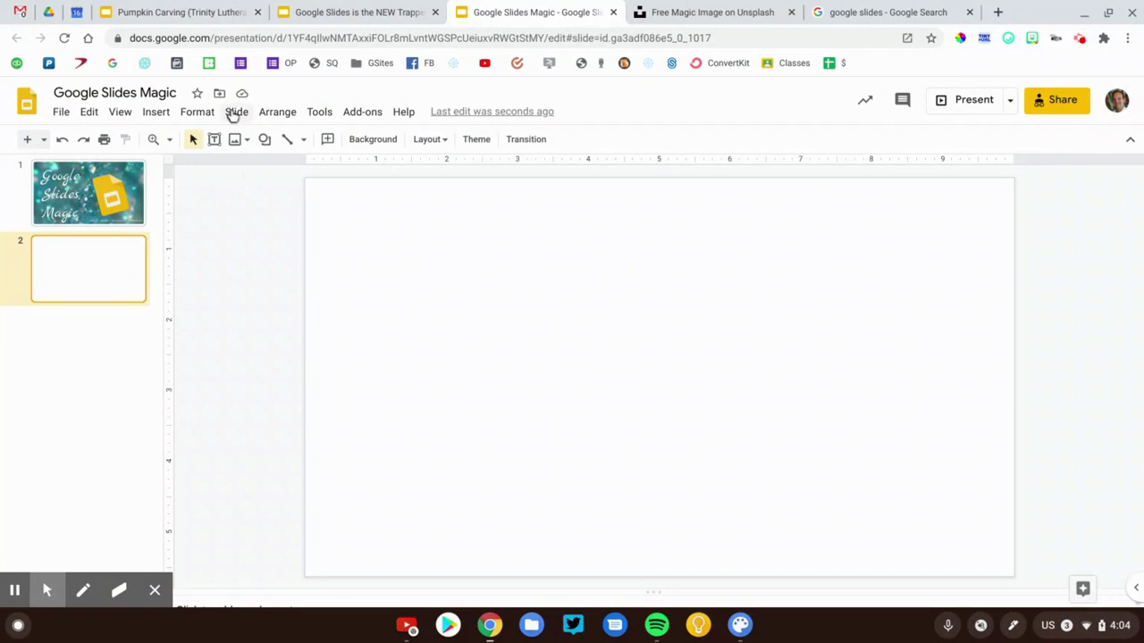
# Search Google Images for 'texture' to find a background image for slide 2
pyautogui.click(238, 112)
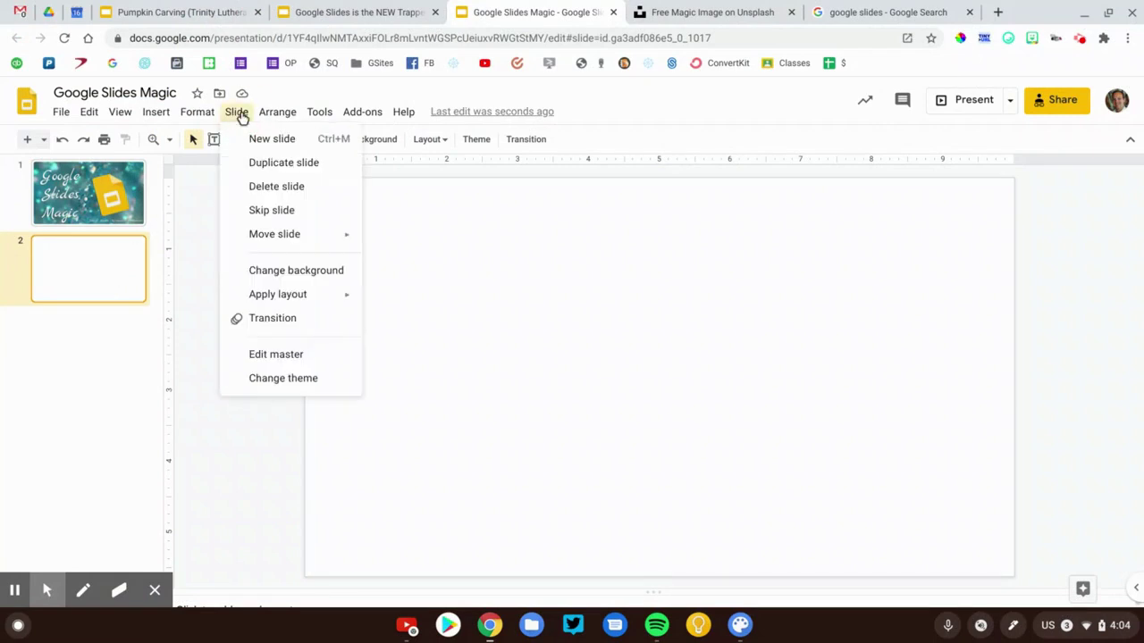
pyautogui.click(283, 279)
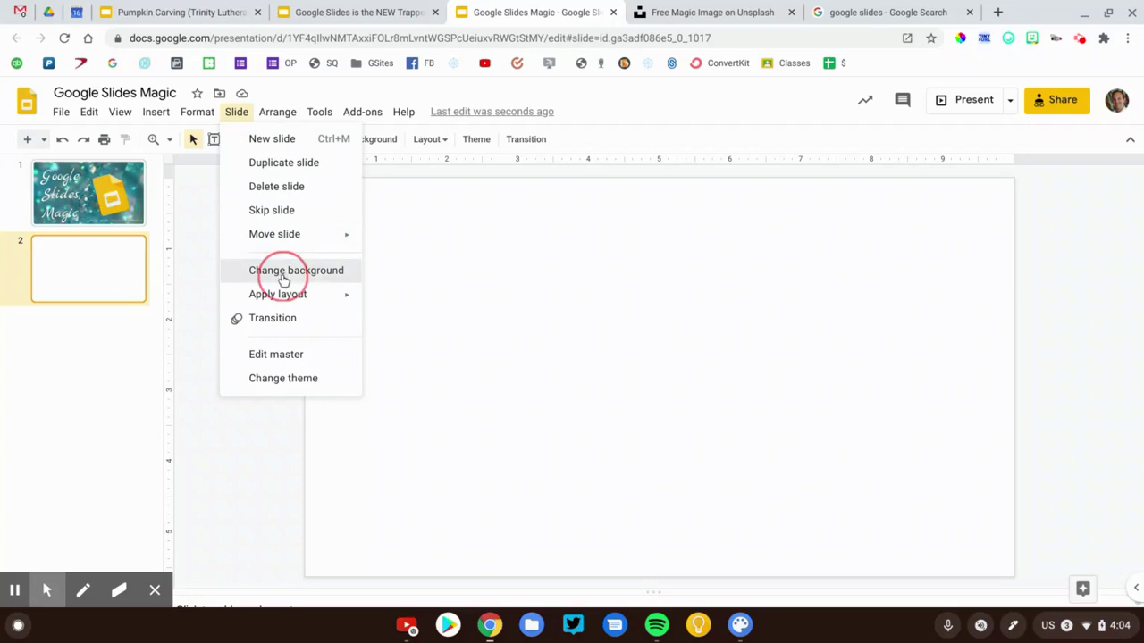
pyautogui.click(638, 344)
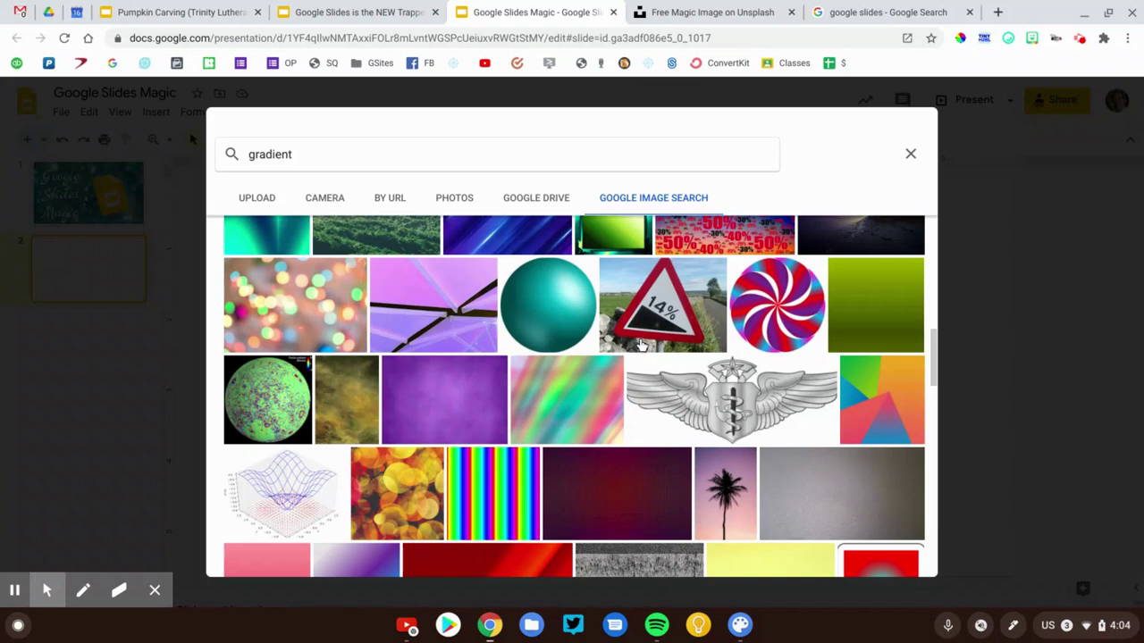
pyautogui.doubleClick(255, 152)
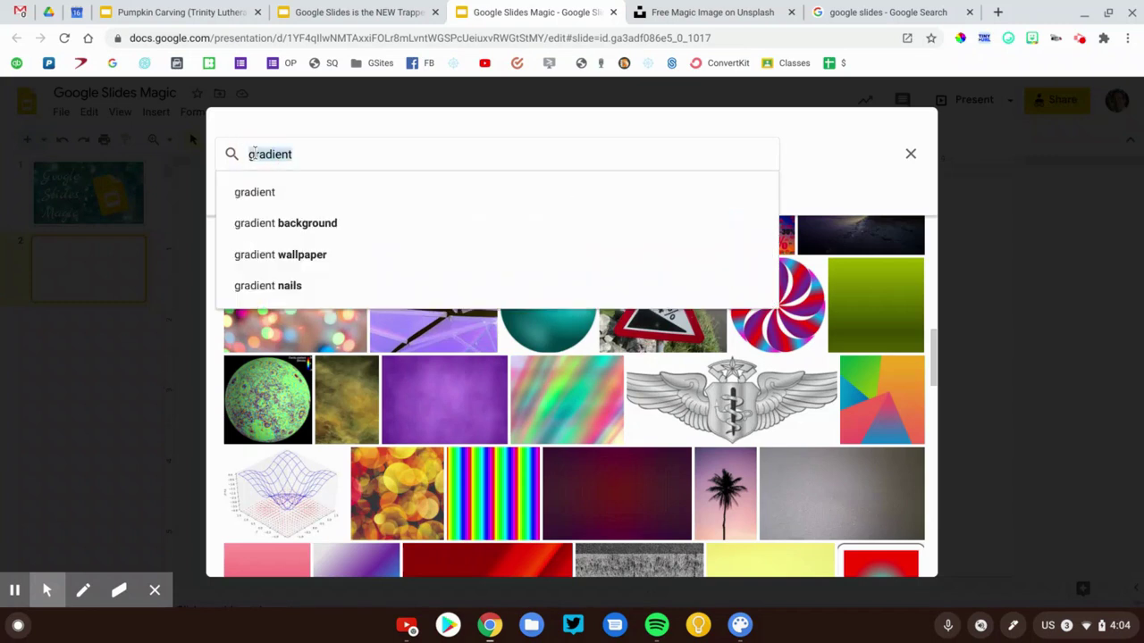
pyautogui.write('texture')
pyautogui.press('Return')
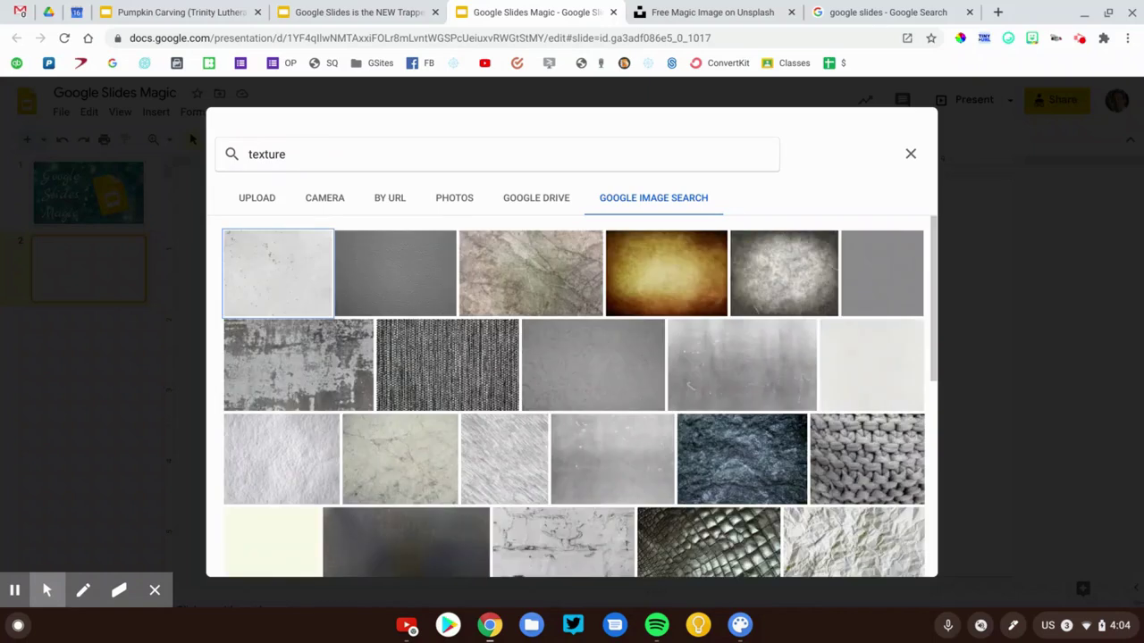
pyautogui.scroll(-5, 570, 354)
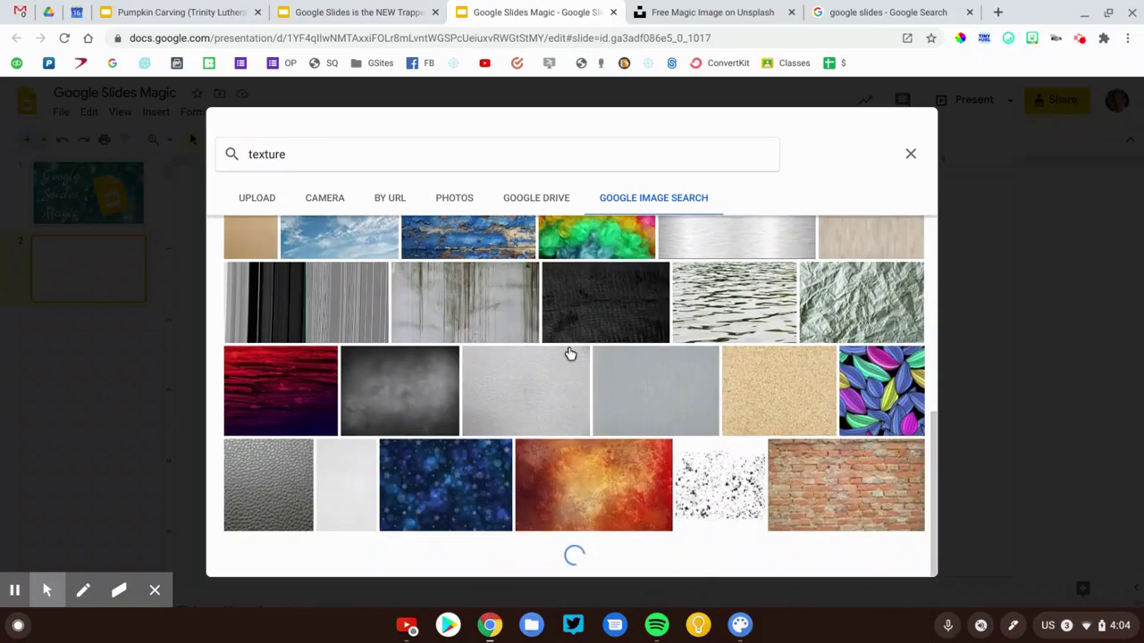
pyautogui.scroll(1, 570, 354)
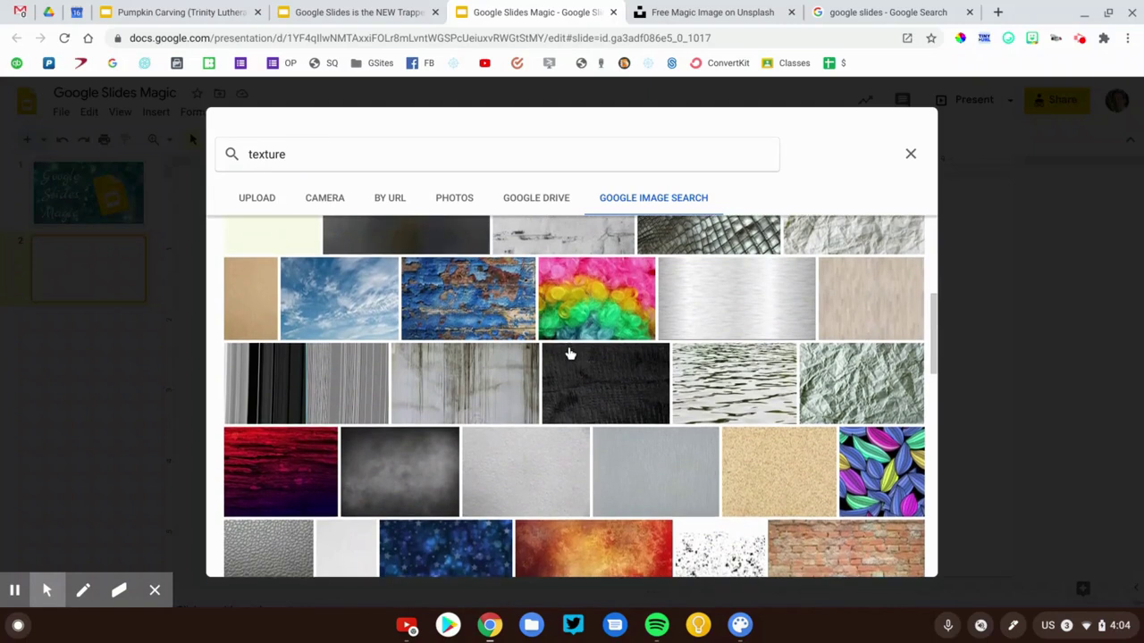
pyautogui.scroll(5, 570, 354)
# Search 'gradient' instead and set the purple texture as the slide background
pyautogui.click(413, 159)
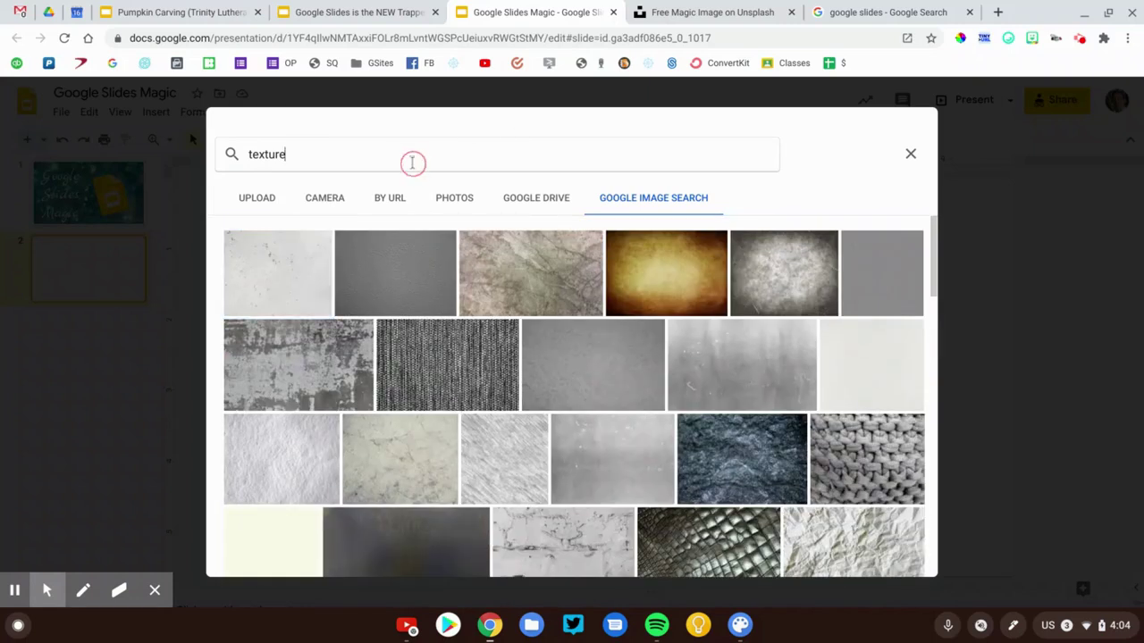
pyautogui.write('gradient')
pyautogui.press('Return')
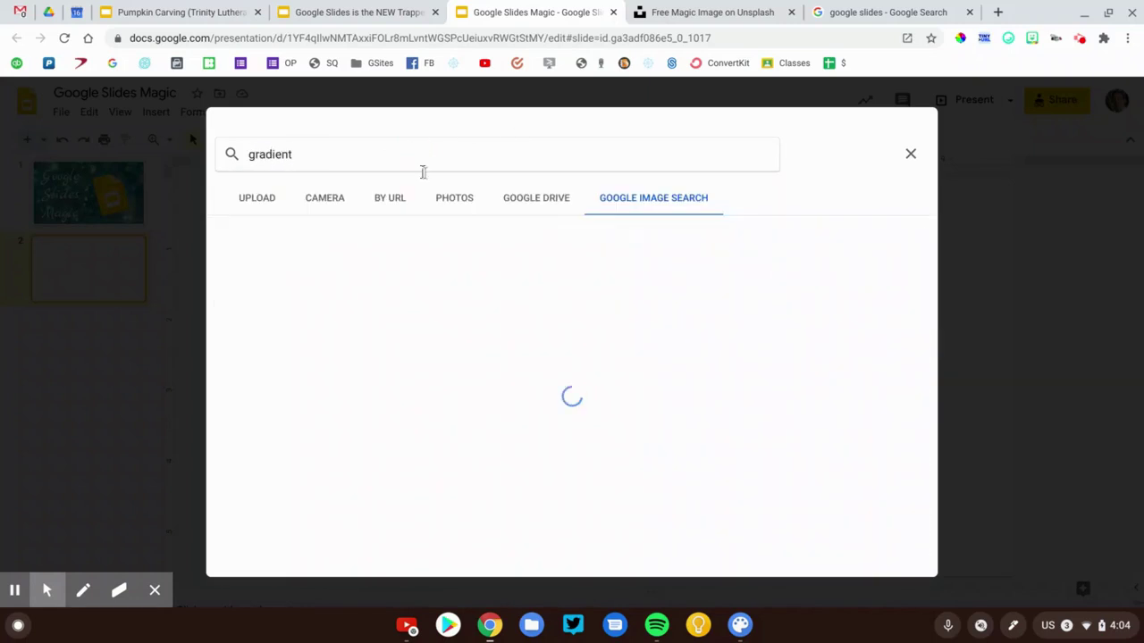
pyautogui.scroll(-4, 567, 296)
pyautogui.scroll(-4, 565, 297)
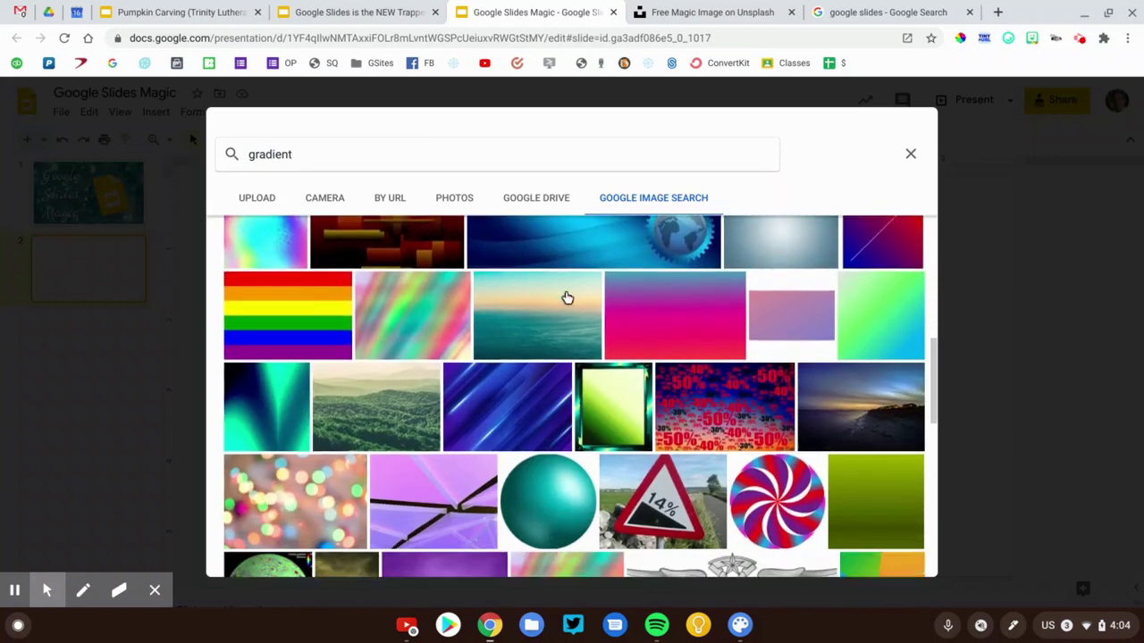
pyautogui.click(475, 405)
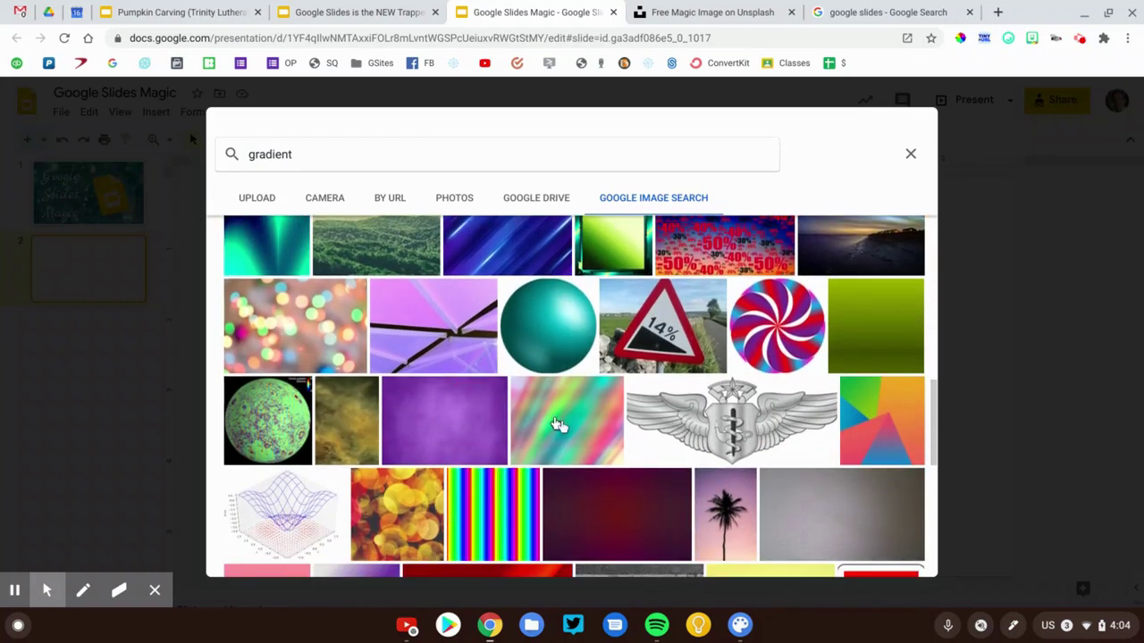
pyautogui.click(909, 563)
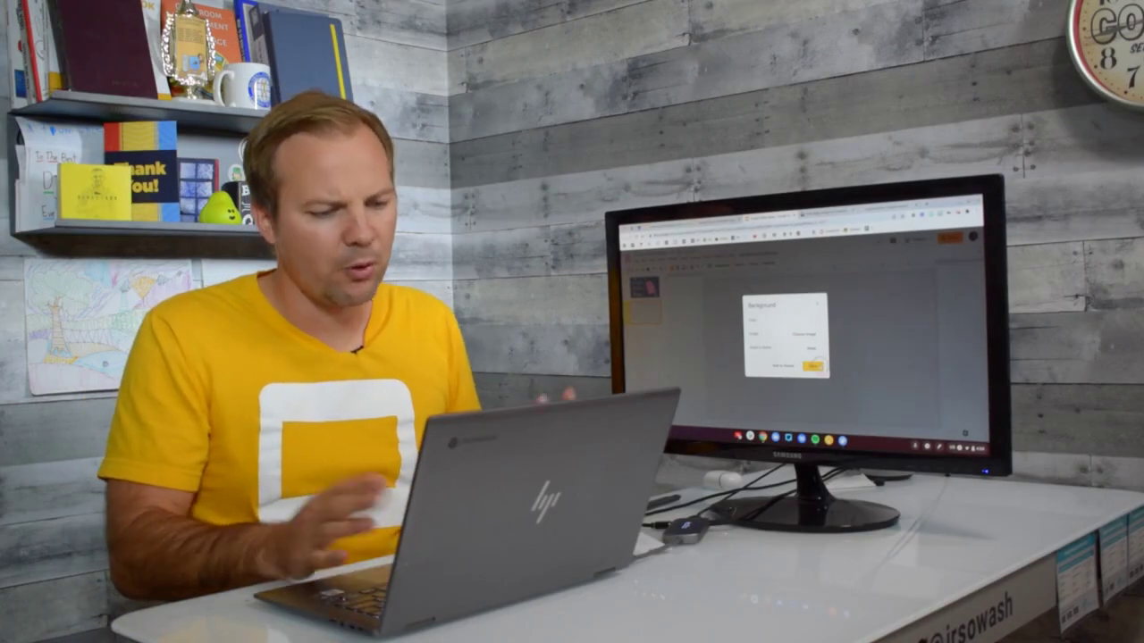
pyautogui.click(812, 366)
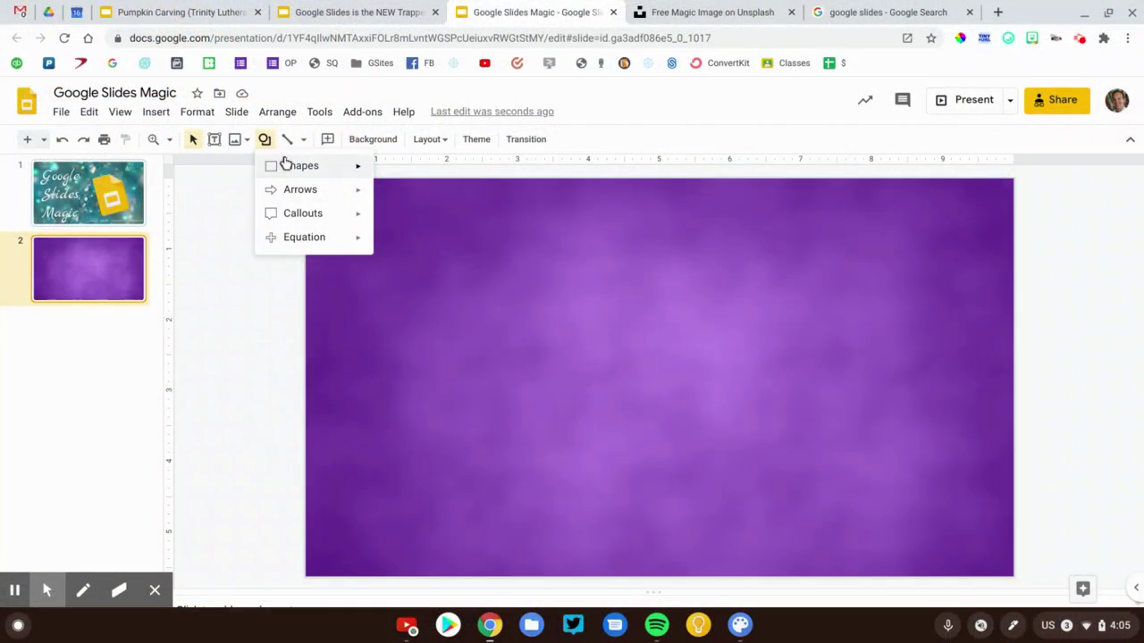
# Draw a rectangle across the top of the slide and type 'Research Topic Idea Board'
pyautogui.moveTo(284, 165)
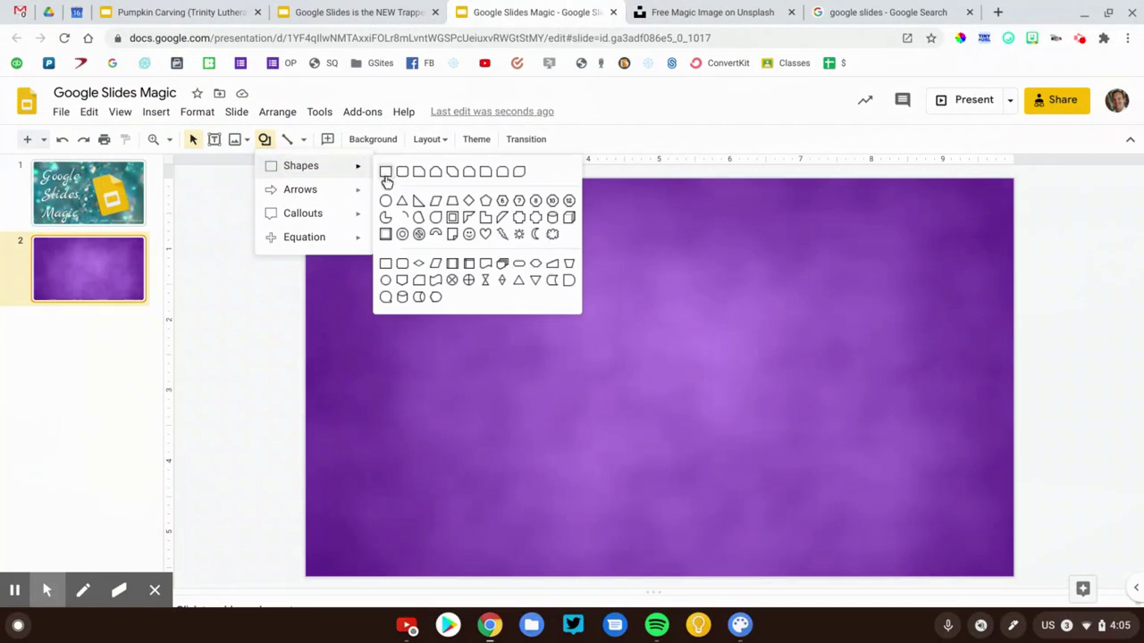
pyautogui.click(383, 174)
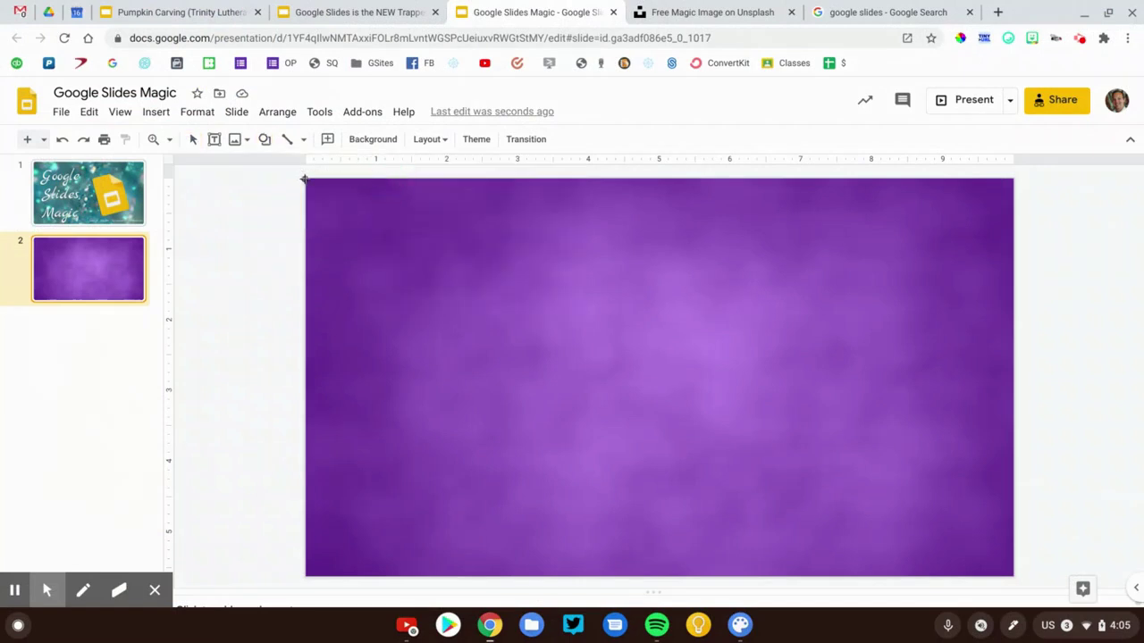
pyautogui.moveTo(303, 179); pyautogui.dragTo(1009, 301)
pyautogui.click(824, 258)
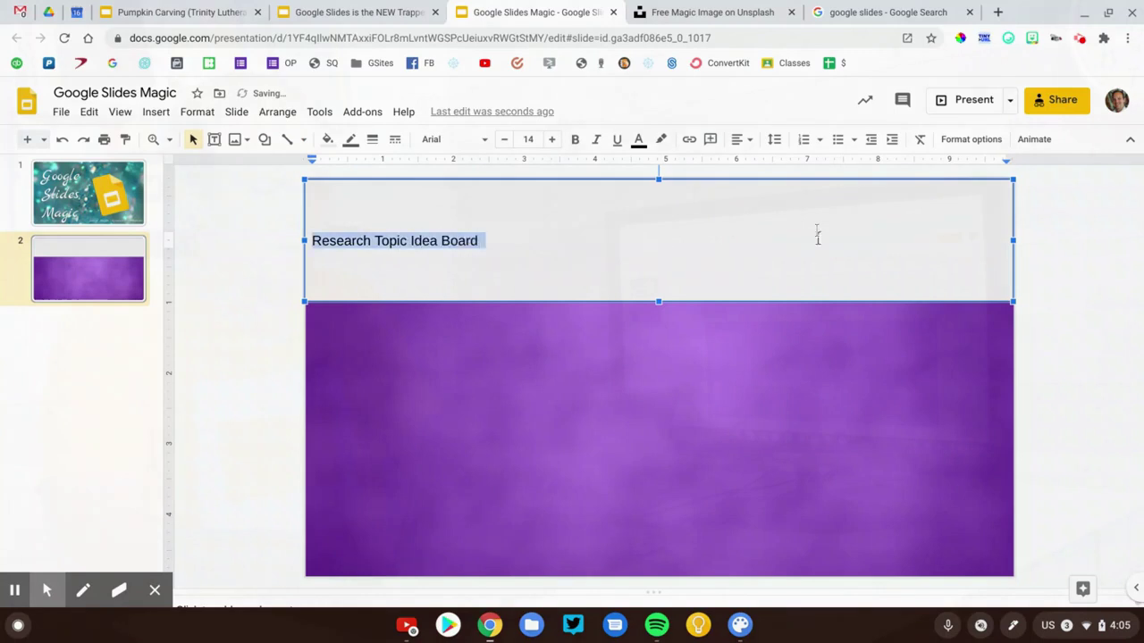
# Format the title at size 50 in Marck Script, centered
pyautogui.click(527, 139)
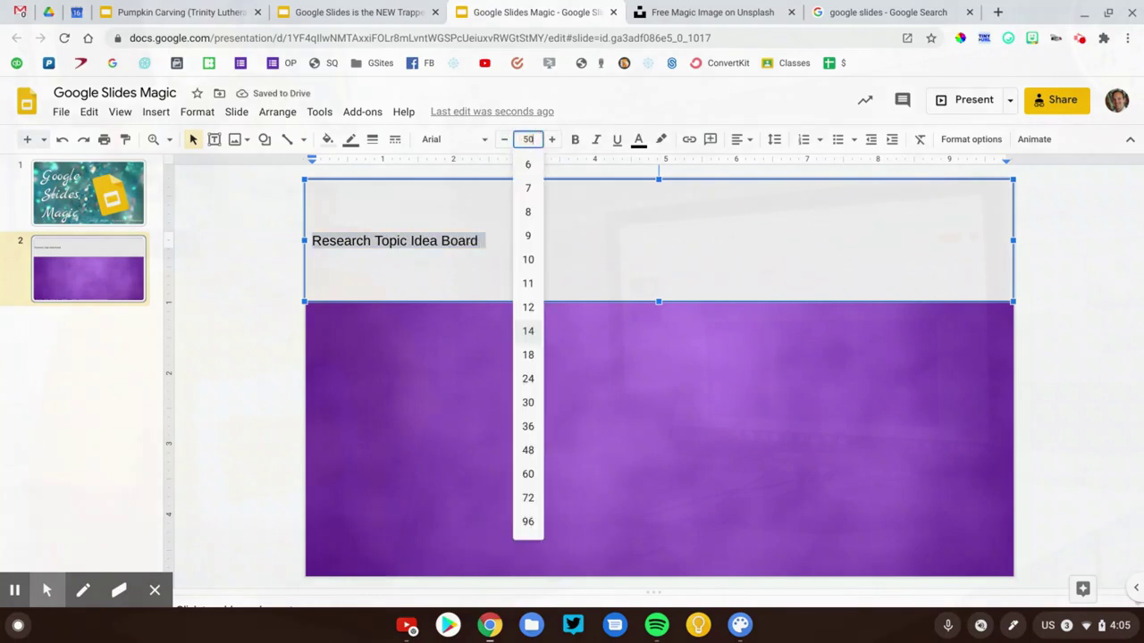
pyautogui.press('Return')
pyautogui.click(431, 140)
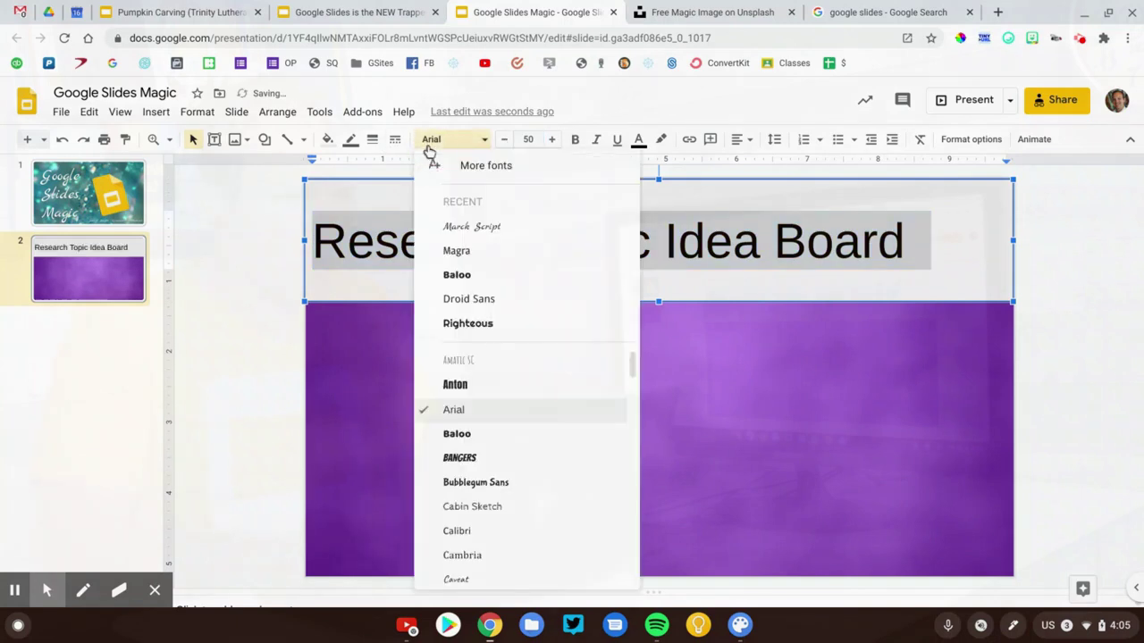
pyautogui.click(472, 227)
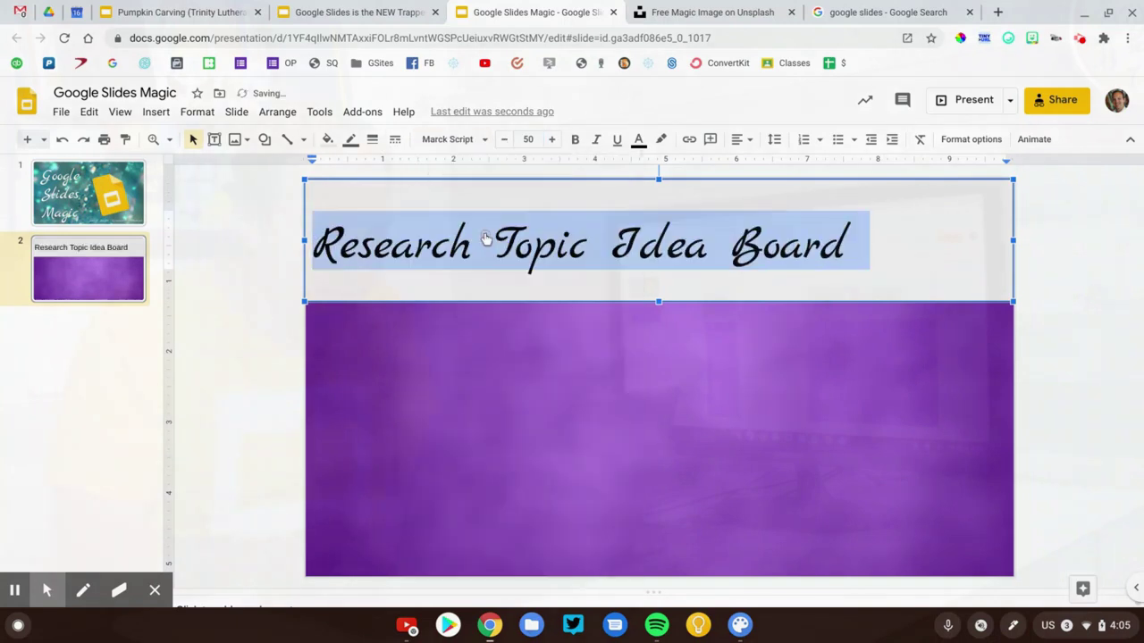
pyautogui.click(741, 140)
pyautogui.click(760, 163)
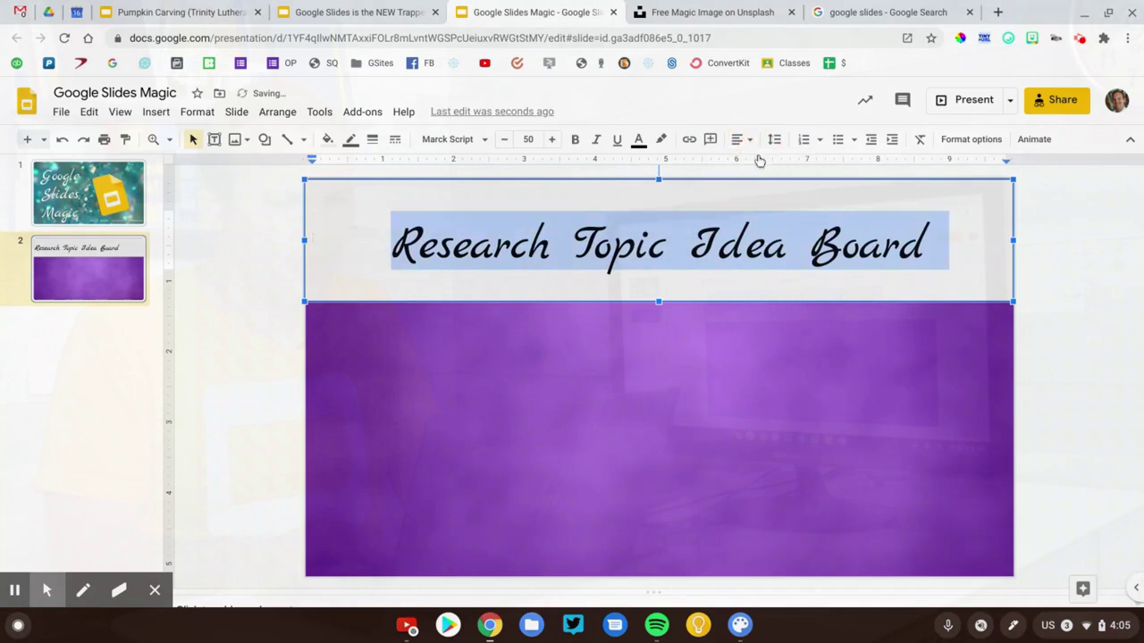
# Put a light bulb emoji before the word Research and select the title box
pyautogui.click(1013, 41)
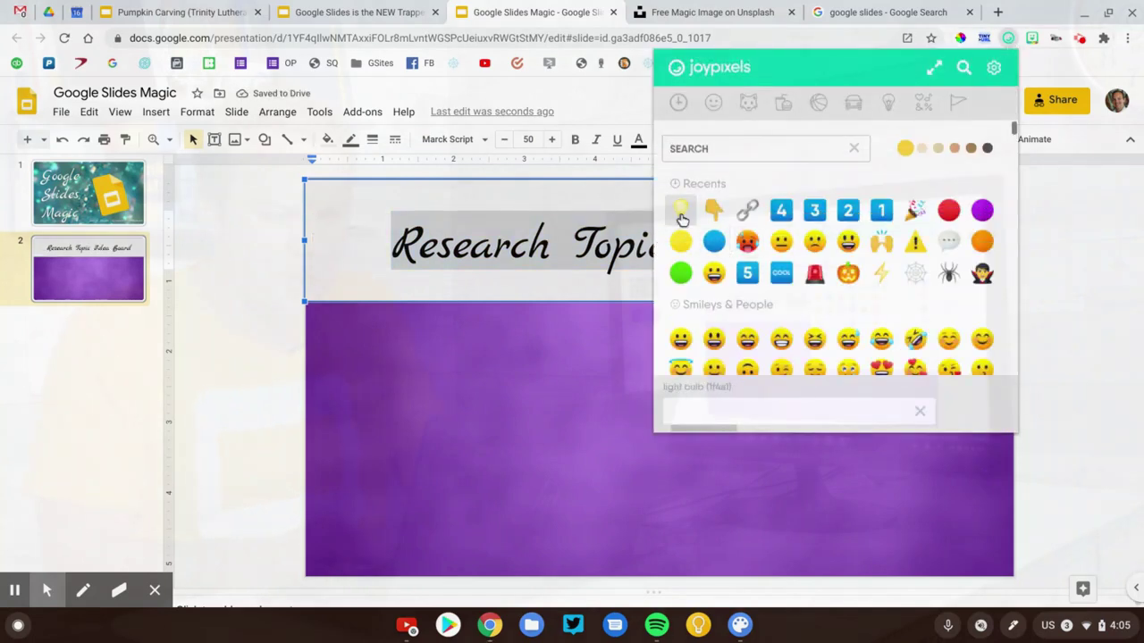
pyautogui.click(680, 217)
pyautogui.click(532, 251)
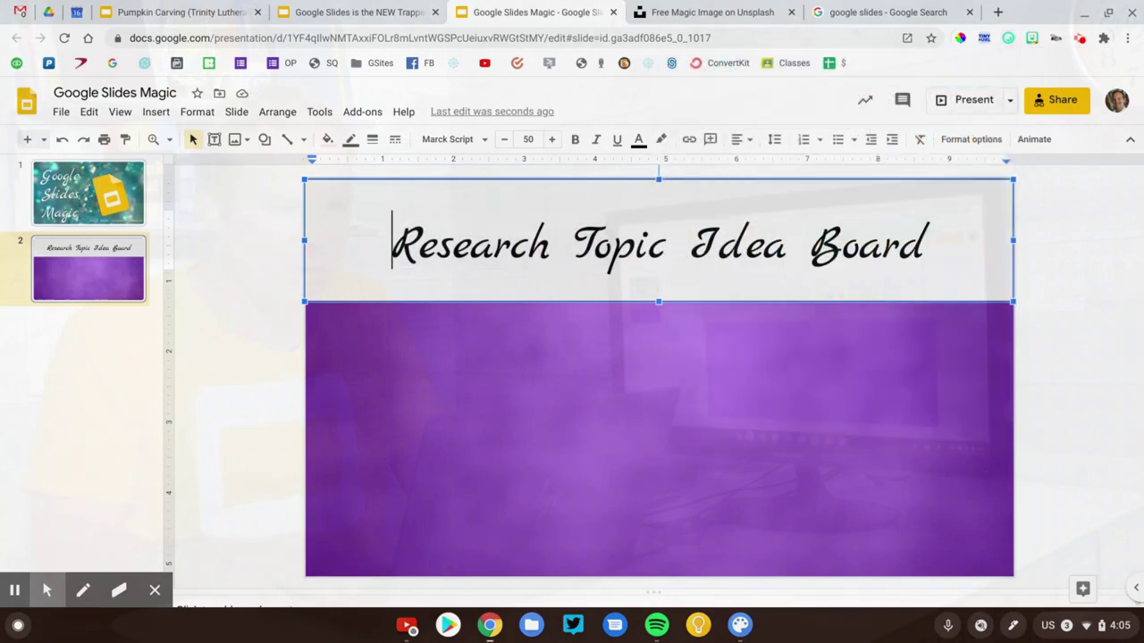
pyautogui.write('💡')
pyautogui.press('BackSpace')
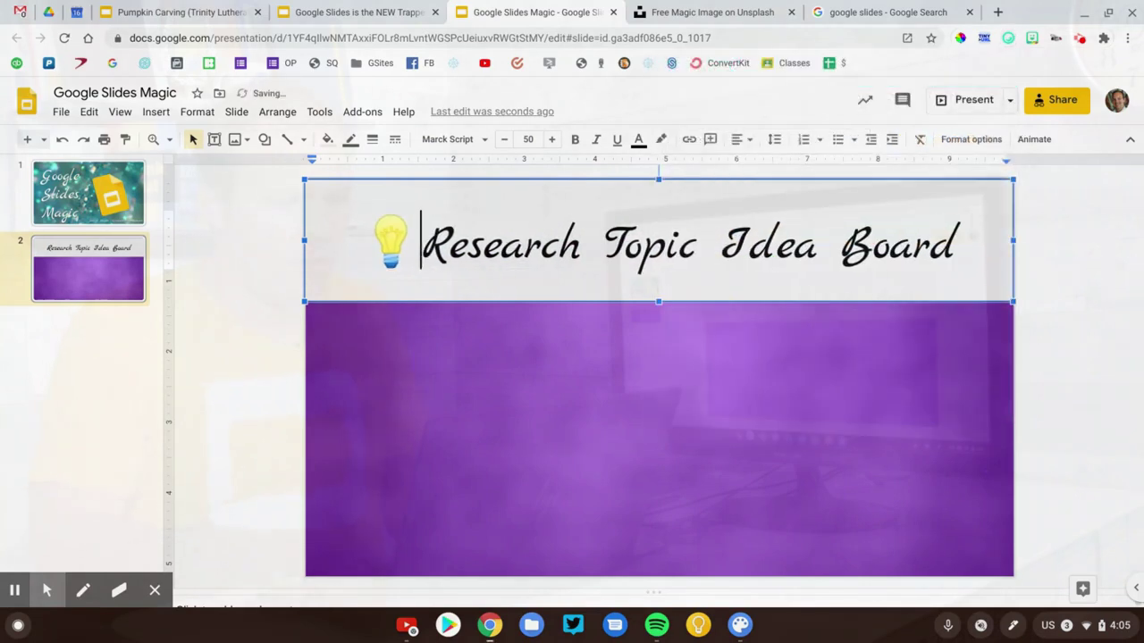
pyautogui.click(397, 357)
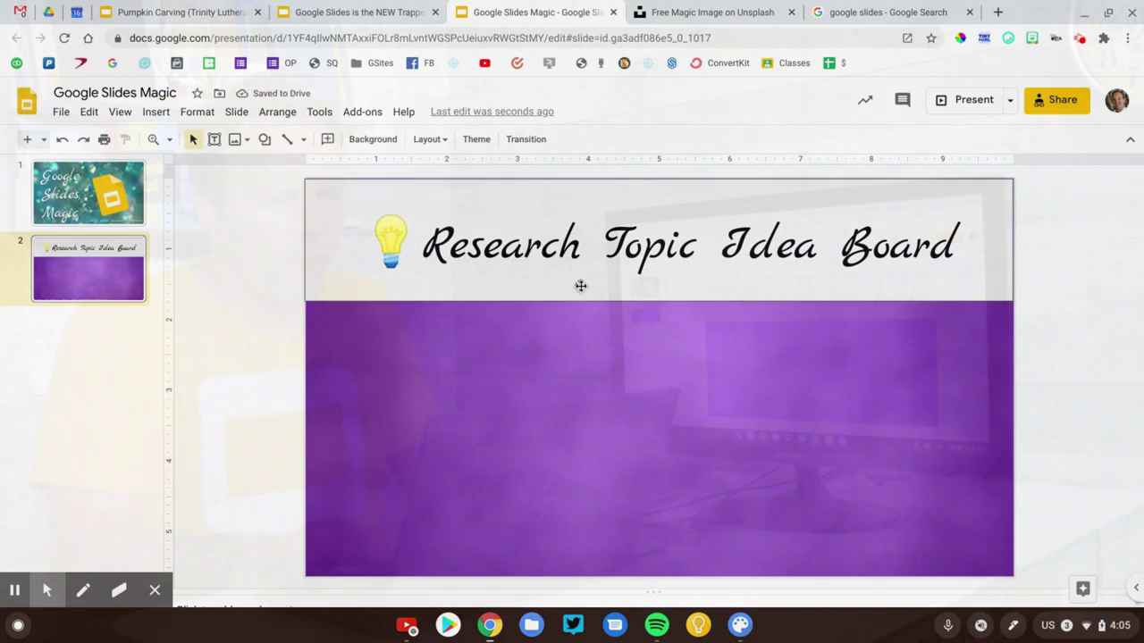
# Fill the title box with semi-transparent white, #ffffff7c, using a custom colour
pyautogui.click(580, 285)
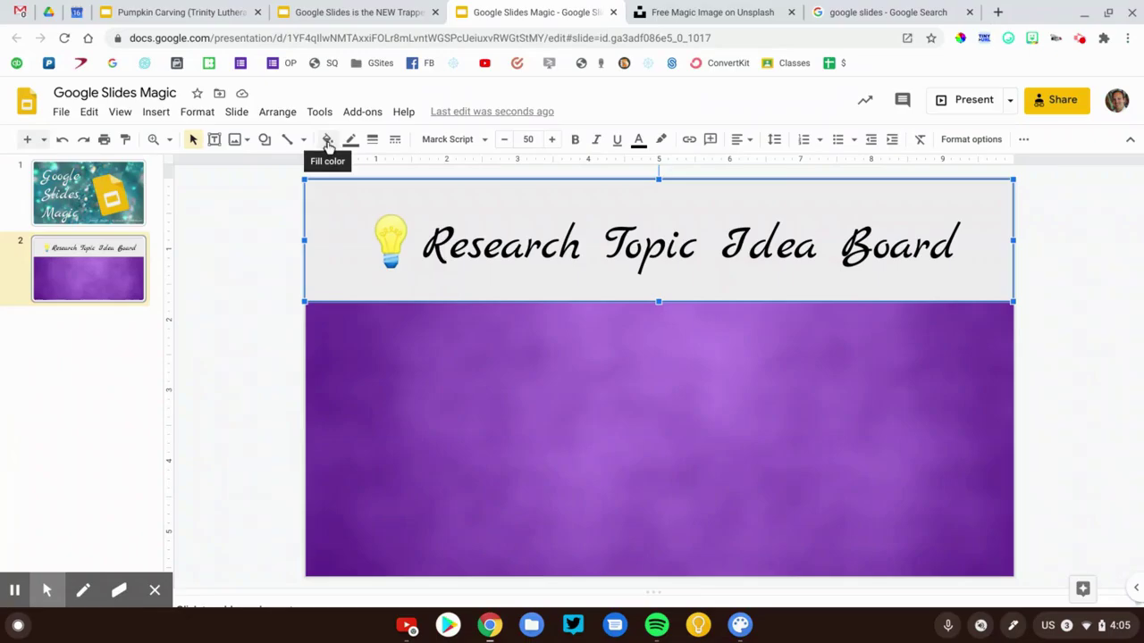
pyautogui.click(327, 137)
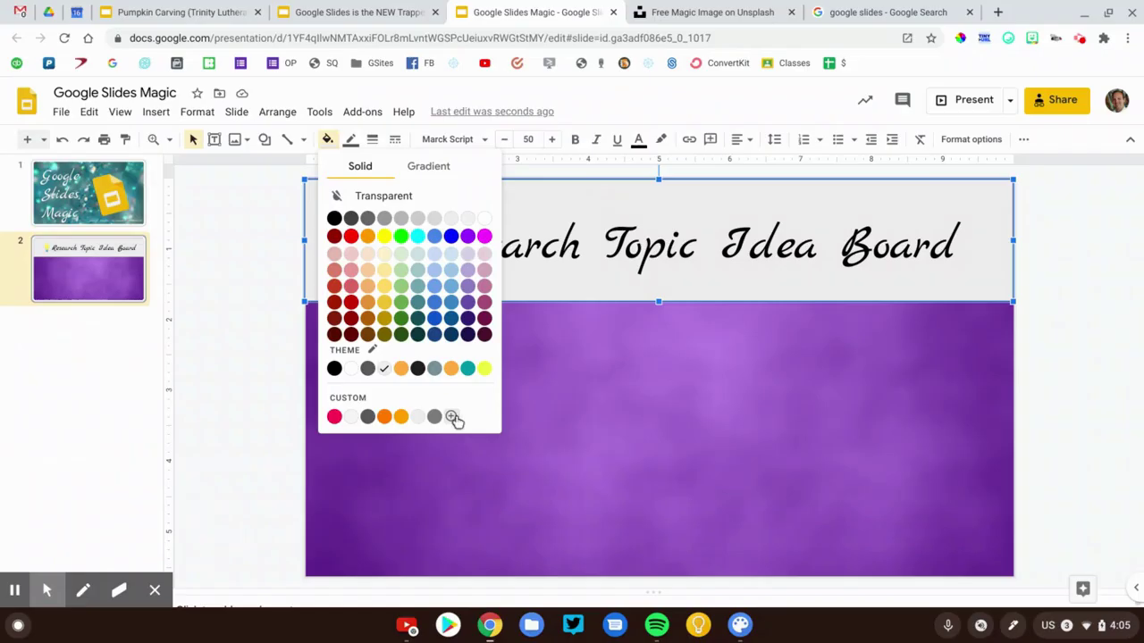
pyautogui.click(454, 418)
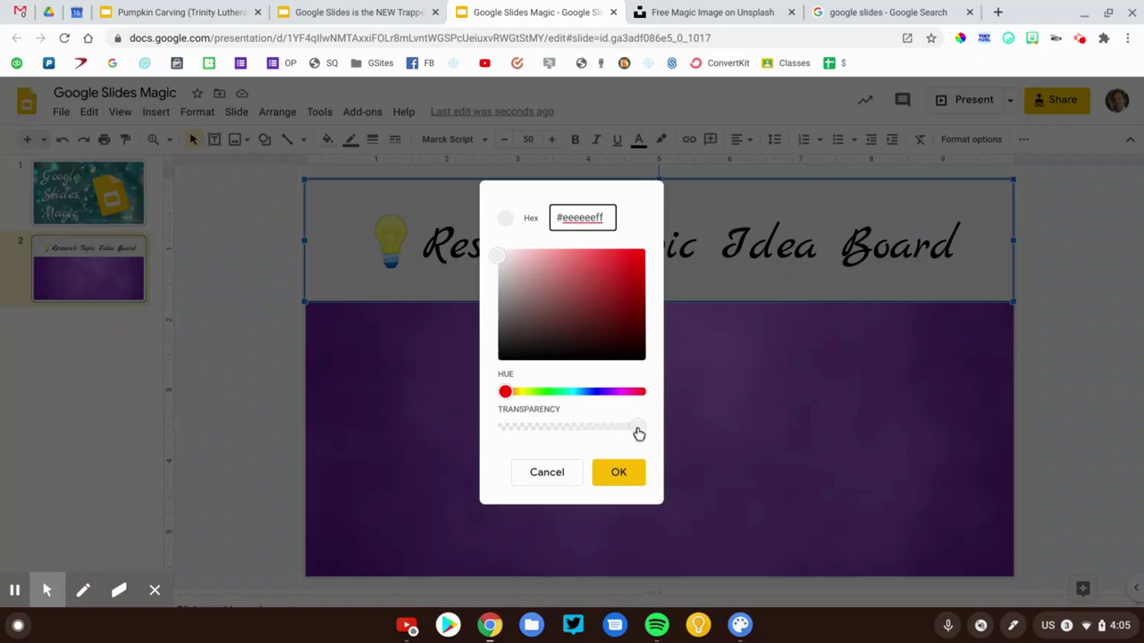
pyautogui.moveTo(637, 429); pyautogui.dragTo(569, 429)
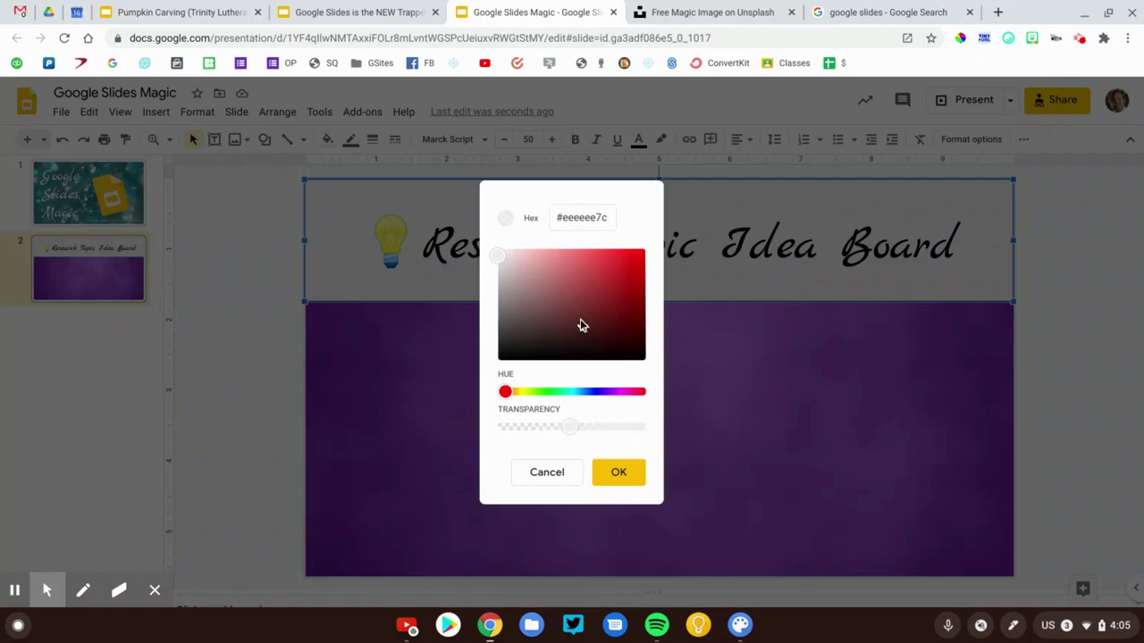
pyautogui.moveTo(580, 325); pyautogui.dragTo(473, 223)
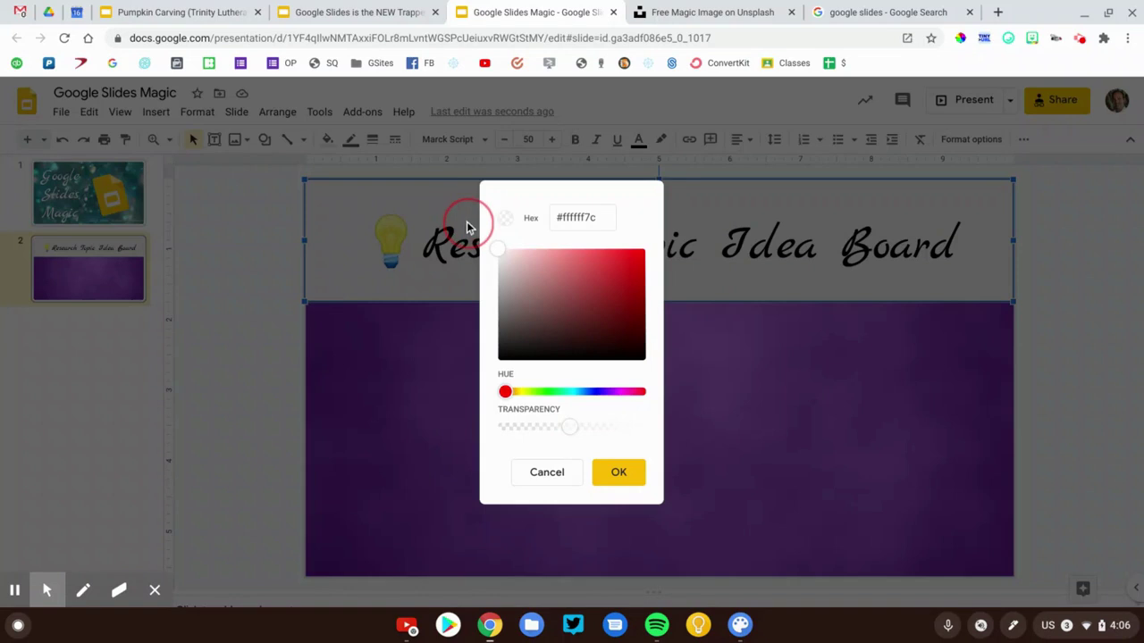
pyautogui.click(496, 253)
pyautogui.click(615, 471)
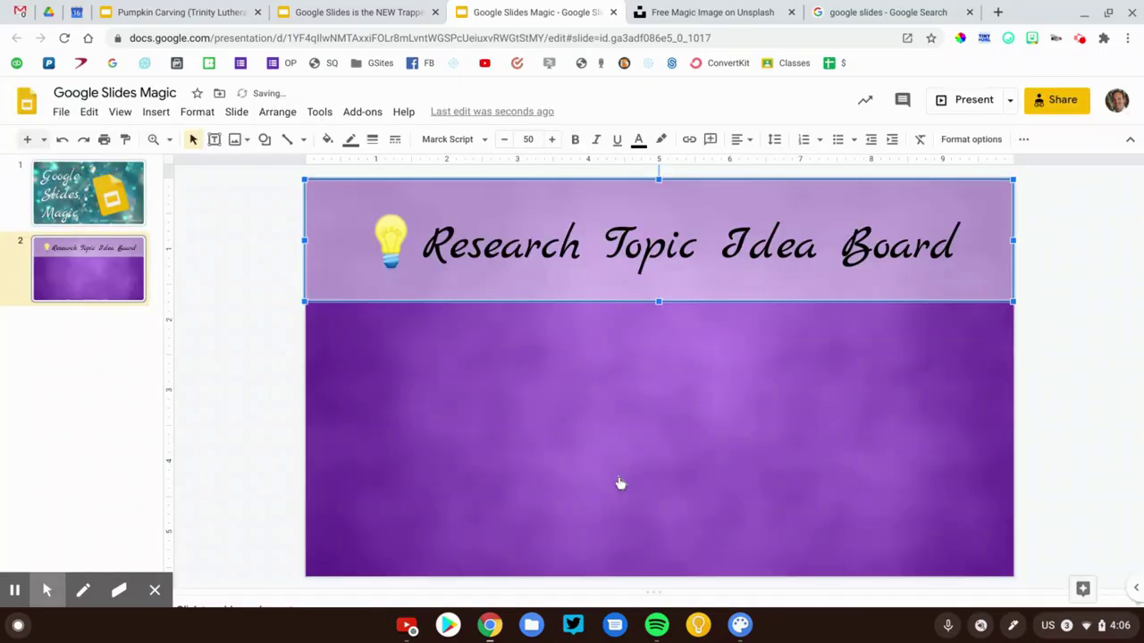
# Deselect the title box
pyautogui.click(1051, 349)
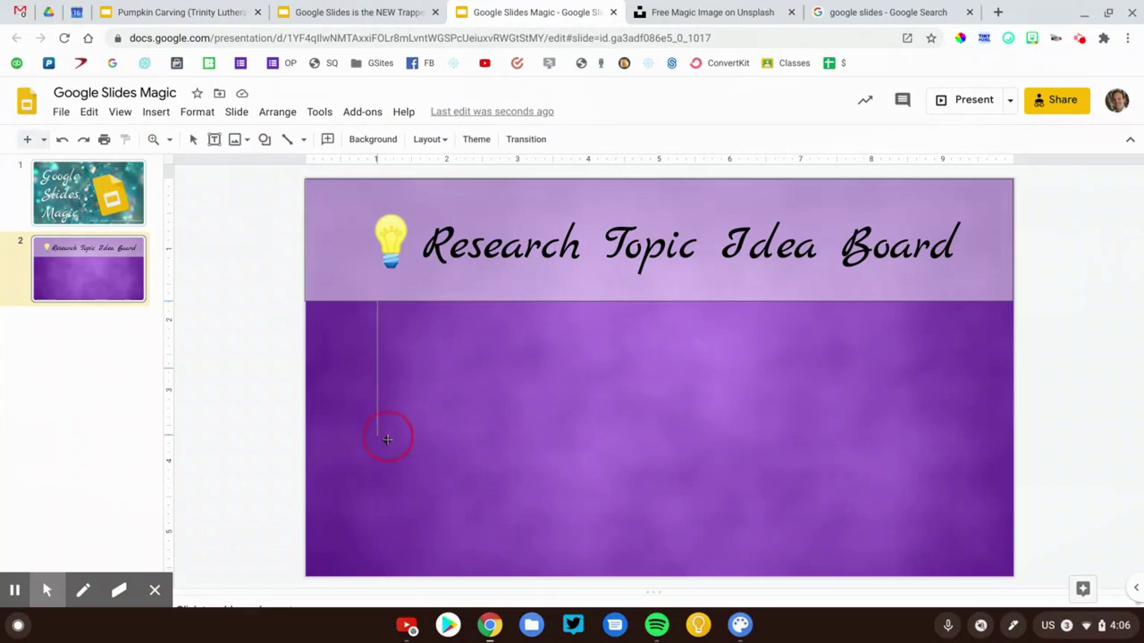
# Extend the vertical line to the slide bottom, give it a thickness, and make it white
pyautogui.moveTo(375, 568); pyautogui.dragTo(375, 580)
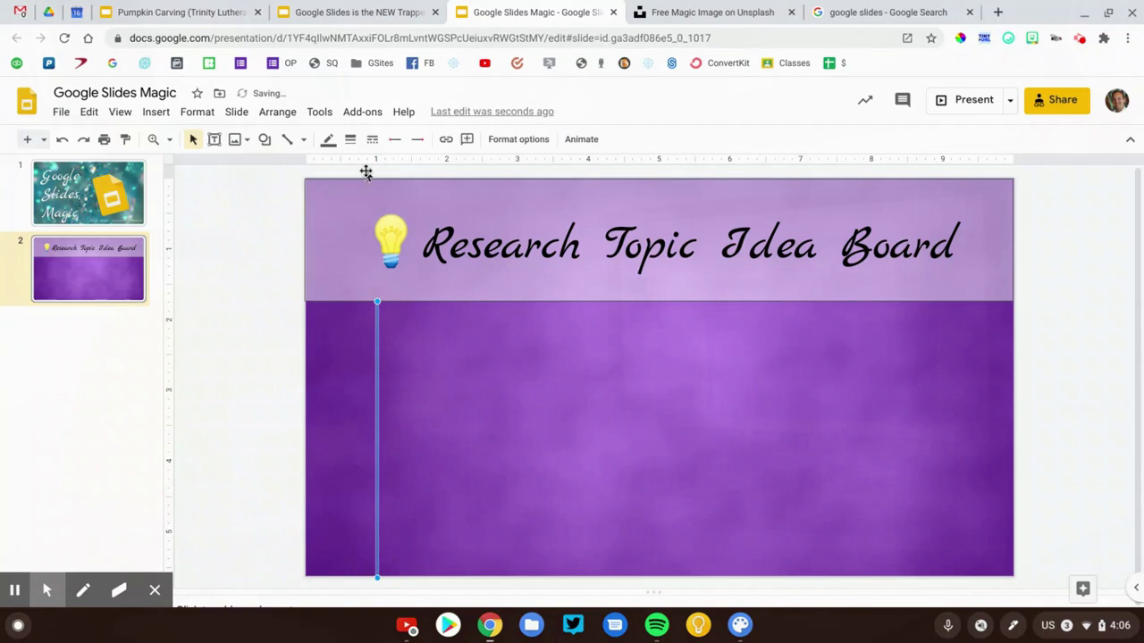
pyautogui.click(329, 141)
pyautogui.click(355, 148)
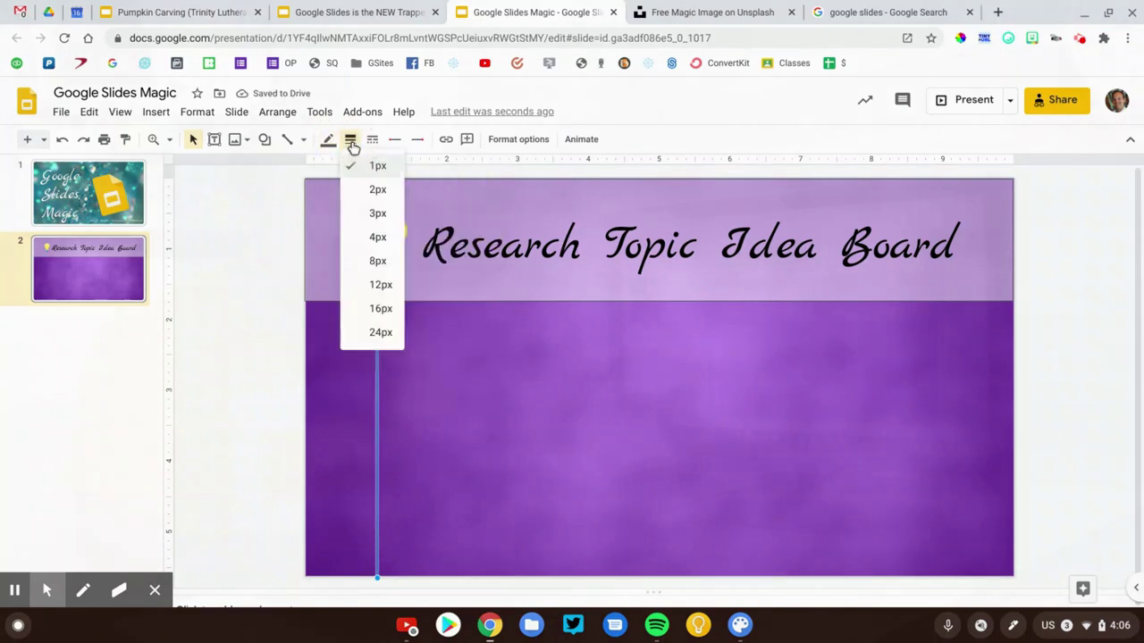
pyautogui.click(373, 218)
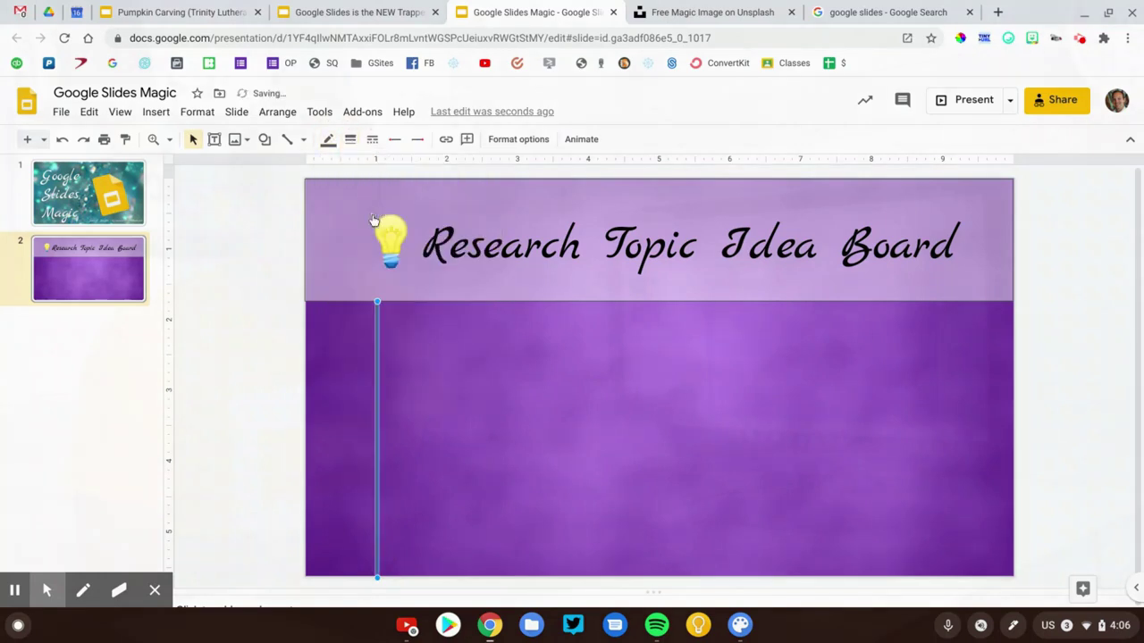
pyautogui.click(327, 142)
pyautogui.click(478, 191)
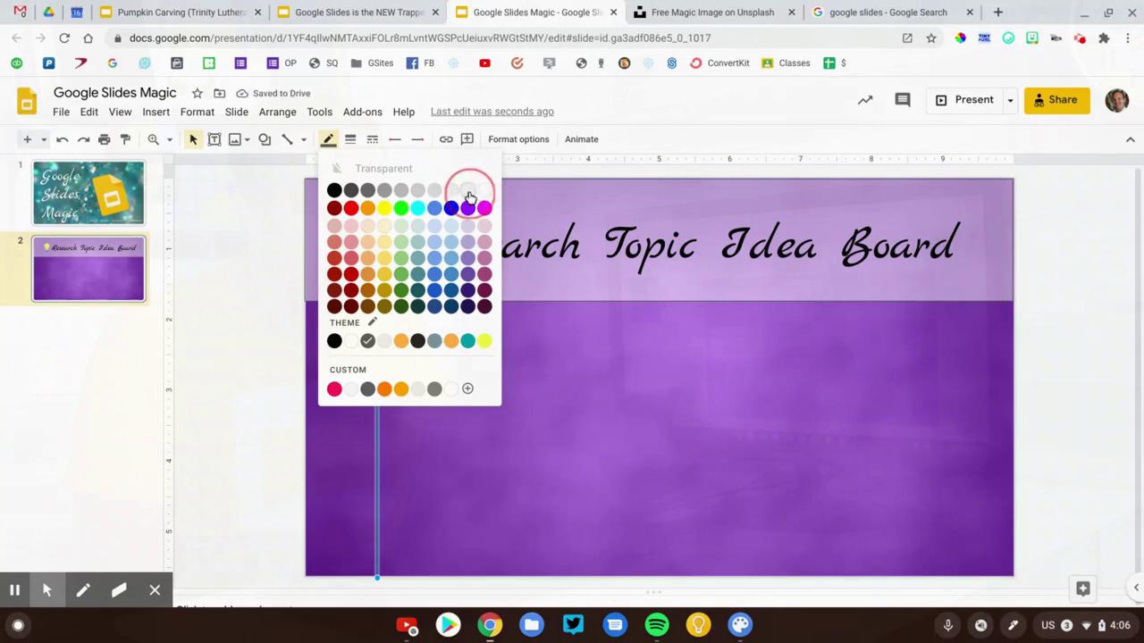
pyautogui.click(468, 193)
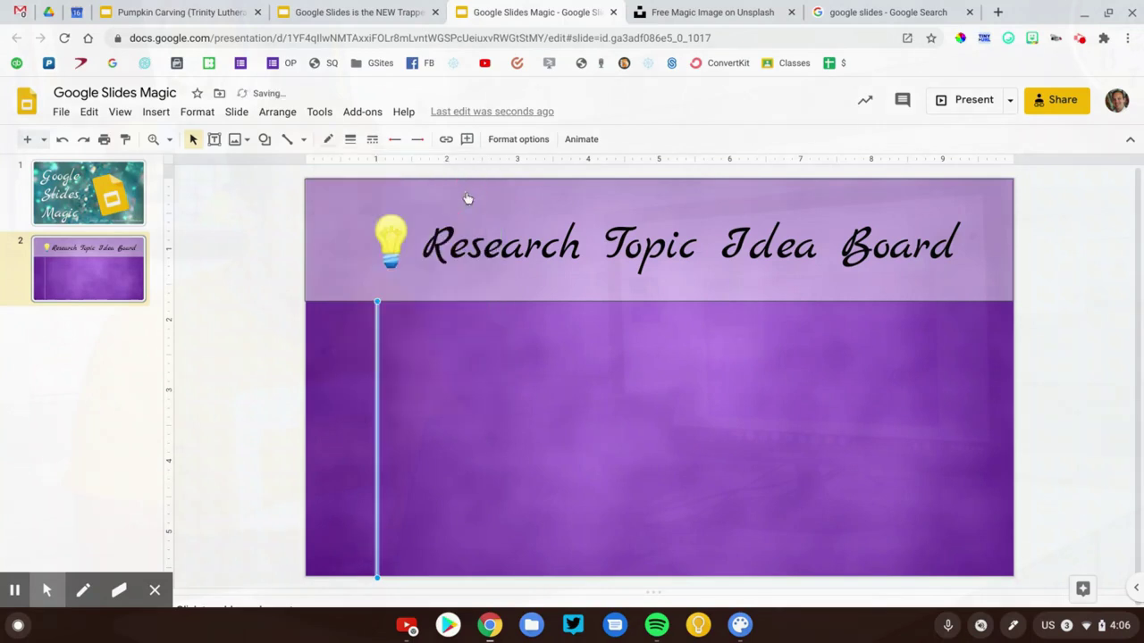
# Duplicate the white vertical line with Ctrl+D and select all six lines
pyautogui.click(248, 388)
pyautogui.click(376, 395)
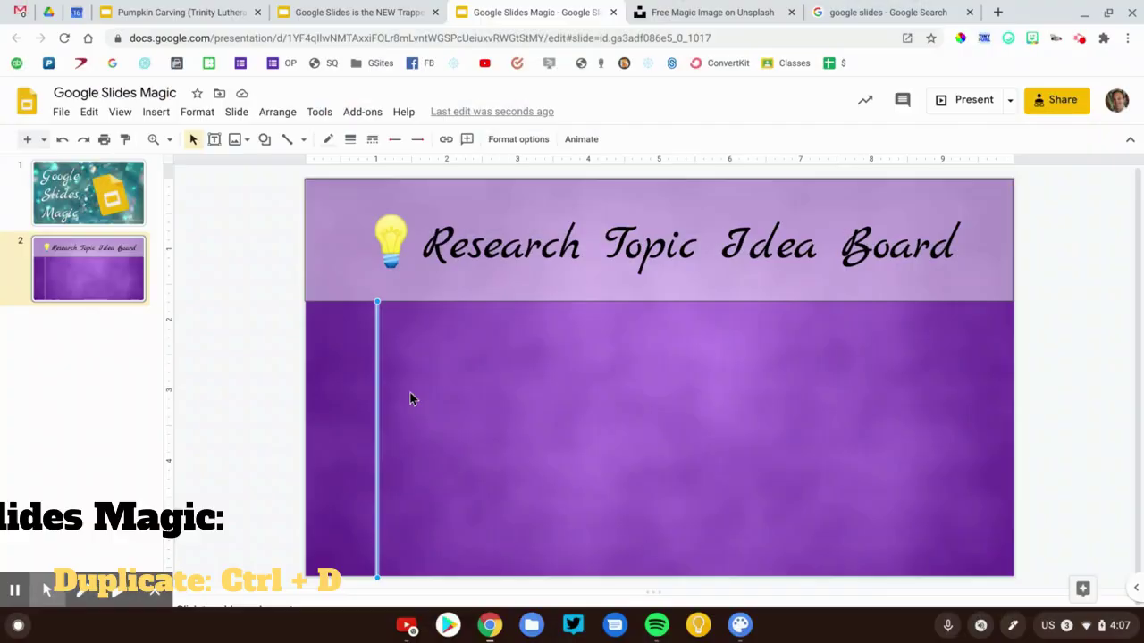
pyautogui.hotkey('ctrl', 'd')
pyautogui.hotkey('ctrl', 'd')
pyautogui.hotkey('ctrl', 'd')
pyautogui.hotkey('ctrl', 'd')
pyautogui.hotkey('ctrl', 'd')
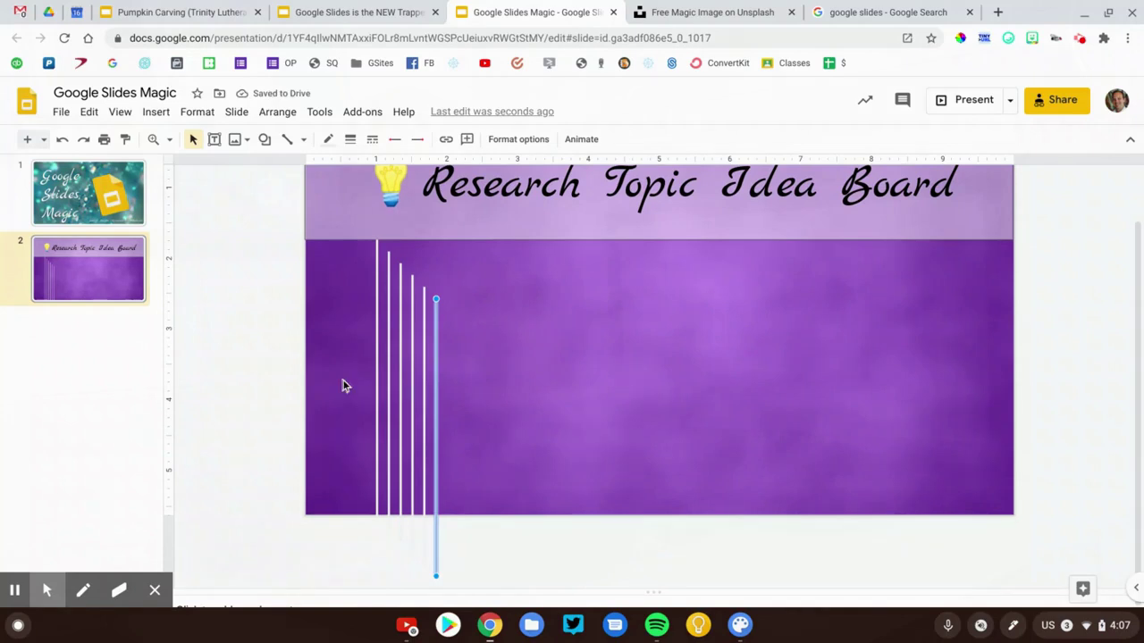
pyautogui.moveTo(537, 356); pyautogui.dragTo(539, 360)
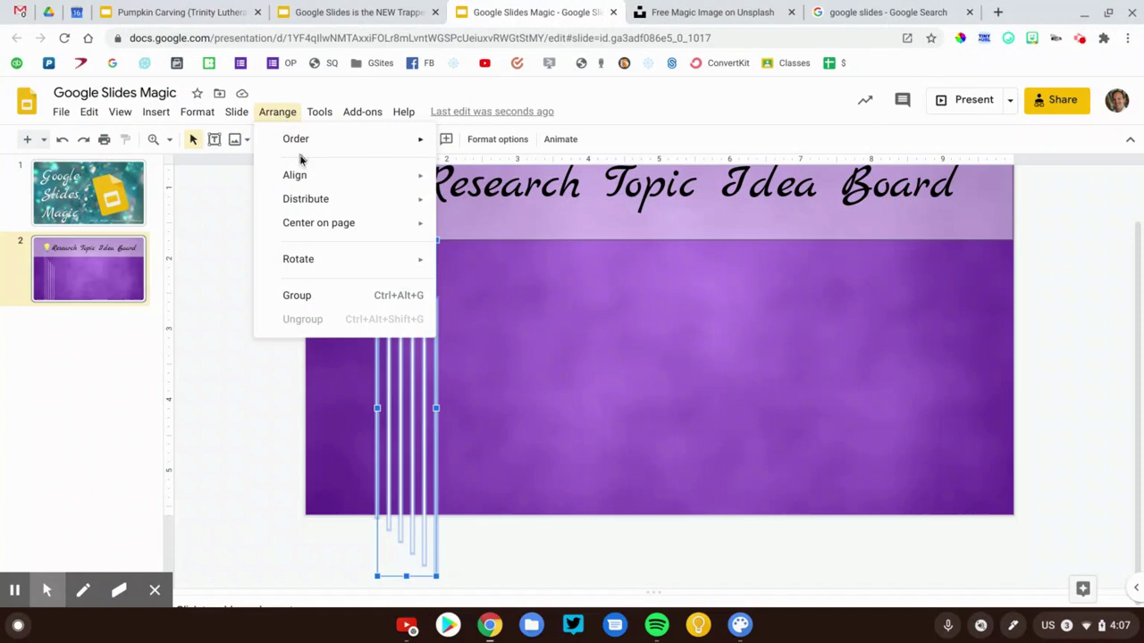
# Top-align the six lines, nudge them into place, then select only the rightmost line
pyautogui.moveTo(302, 182)
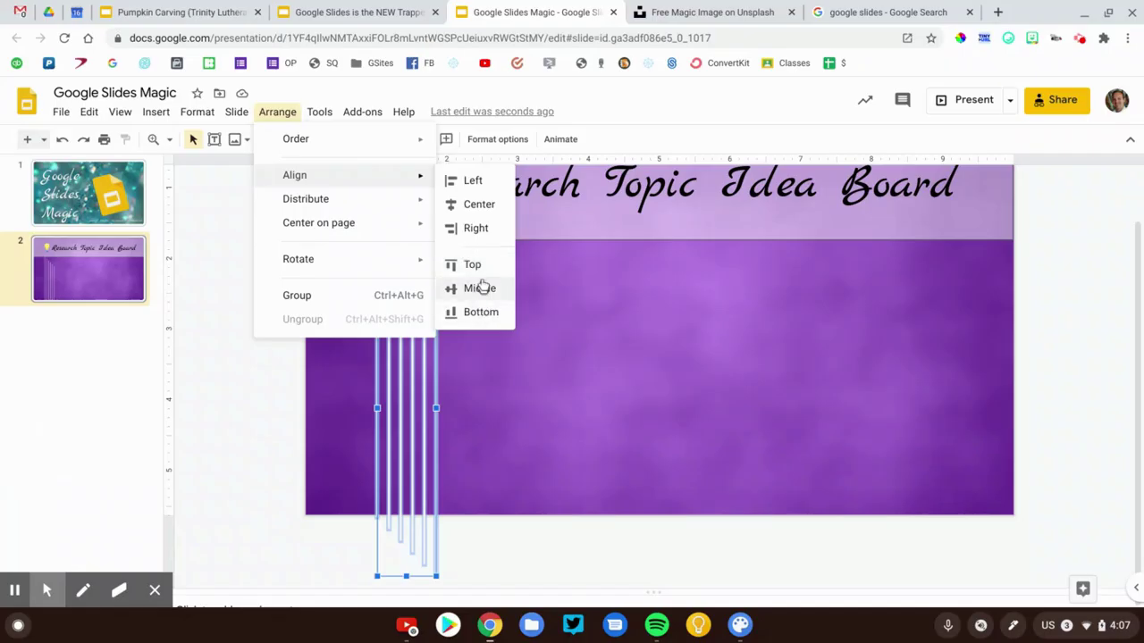
pyautogui.click(472, 266)
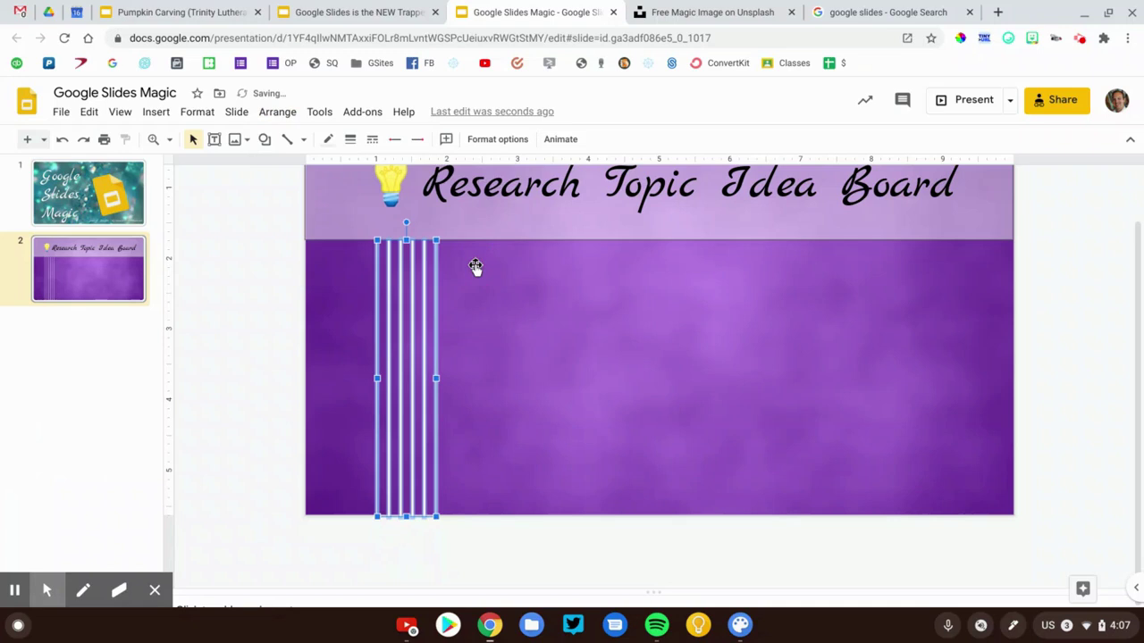
pyautogui.press('Left')
pyautogui.press('Left')
pyautogui.press('Left')
pyautogui.press('Left')
pyautogui.press('Left')
pyautogui.press('Left')
pyautogui.press('Left')
pyautogui.press('Left')
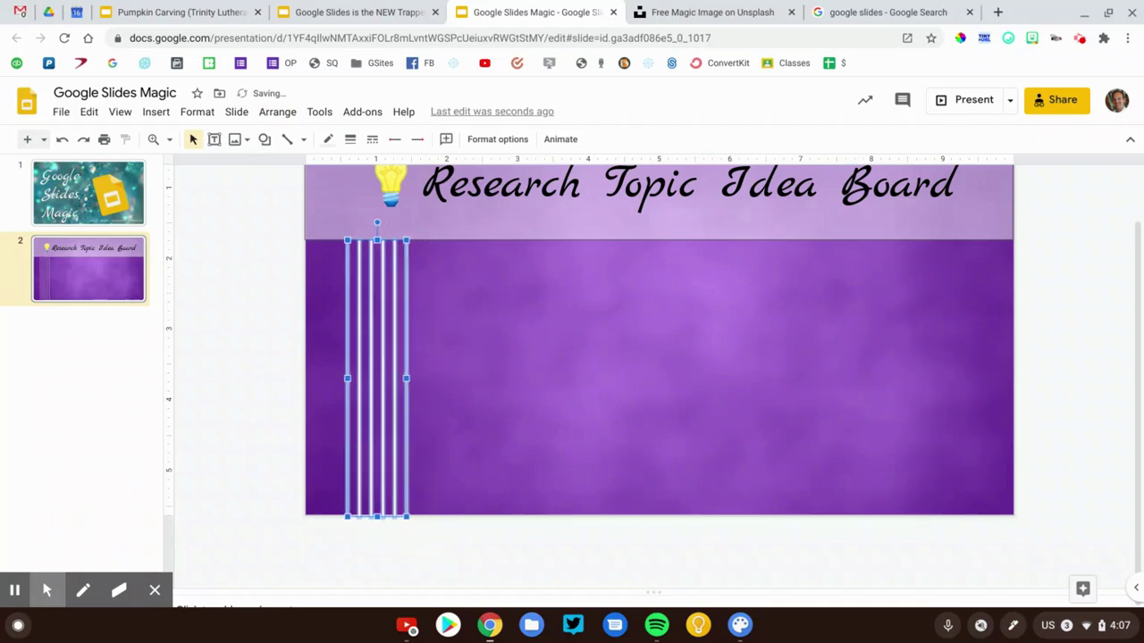
pyautogui.press('Right')
pyautogui.press('Right')
pyautogui.press('Right')
pyautogui.press('Right')
pyautogui.press('Right')
pyautogui.press('Right')
pyautogui.press('Right')
pyautogui.press('Right')
pyautogui.press('Right')
pyautogui.press('Right')
pyautogui.press('Right')
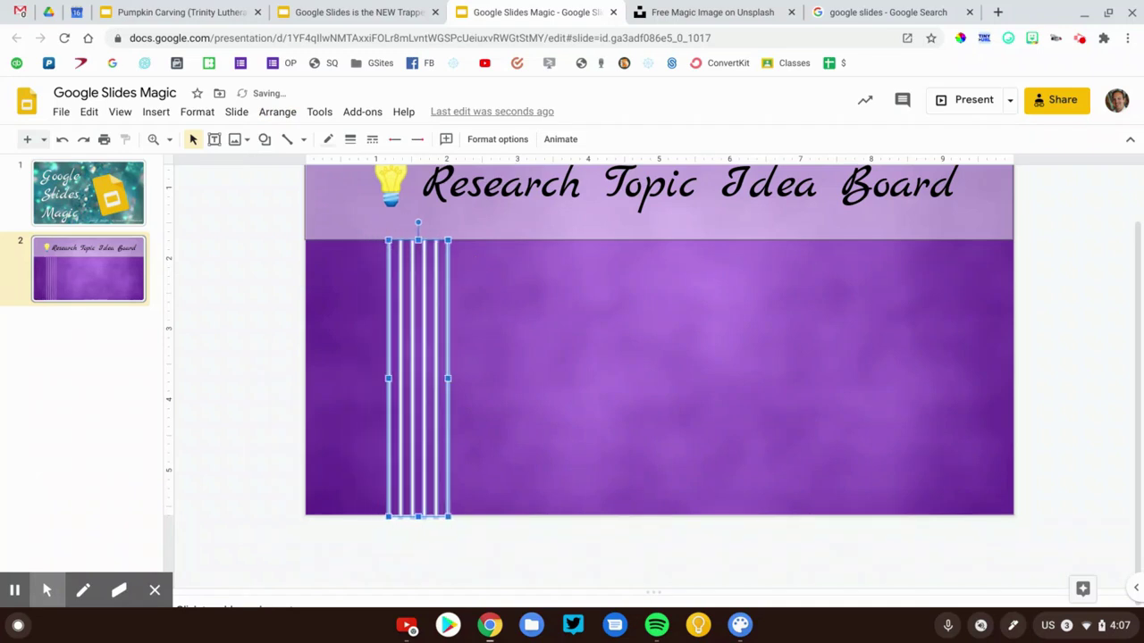
pyautogui.press('Left')
pyautogui.press('Left')
pyautogui.click(507, 289)
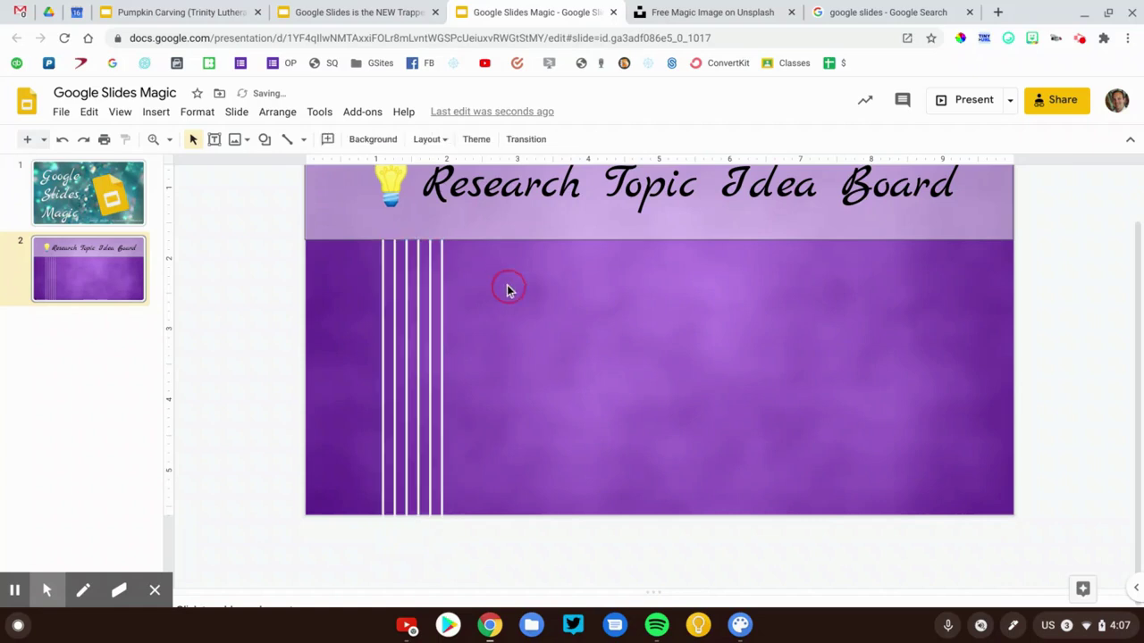
pyautogui.moveTo(433, 306); pyautogui.dragTo(950, 315)
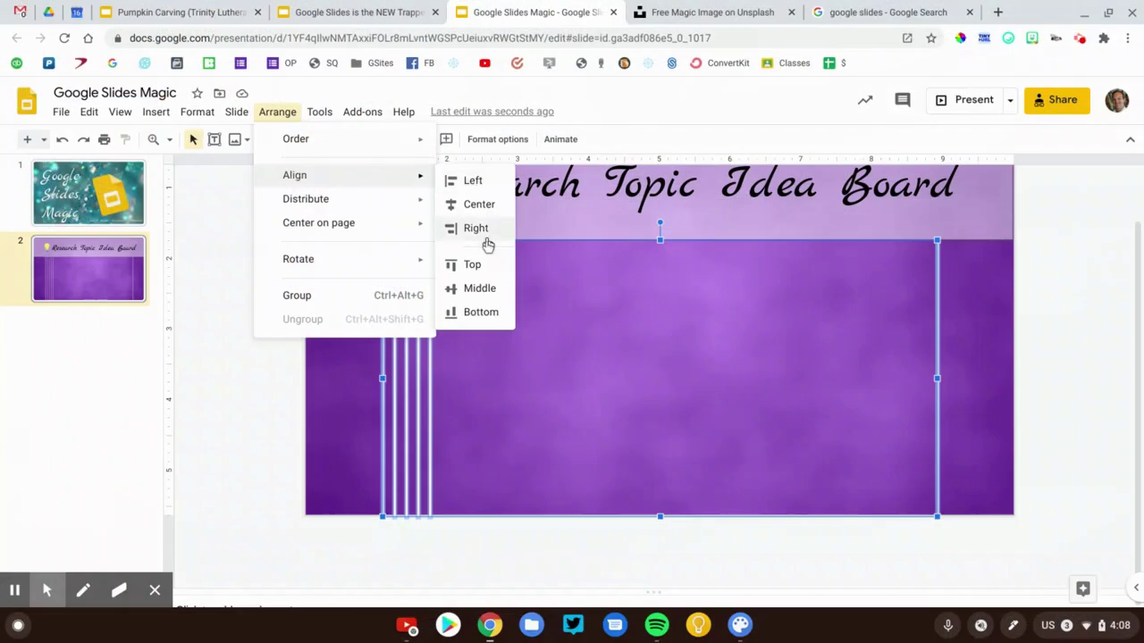
# Distribute the selected white lines horizontally into seven equal columns
pyautogui.moveTo(384, 206)
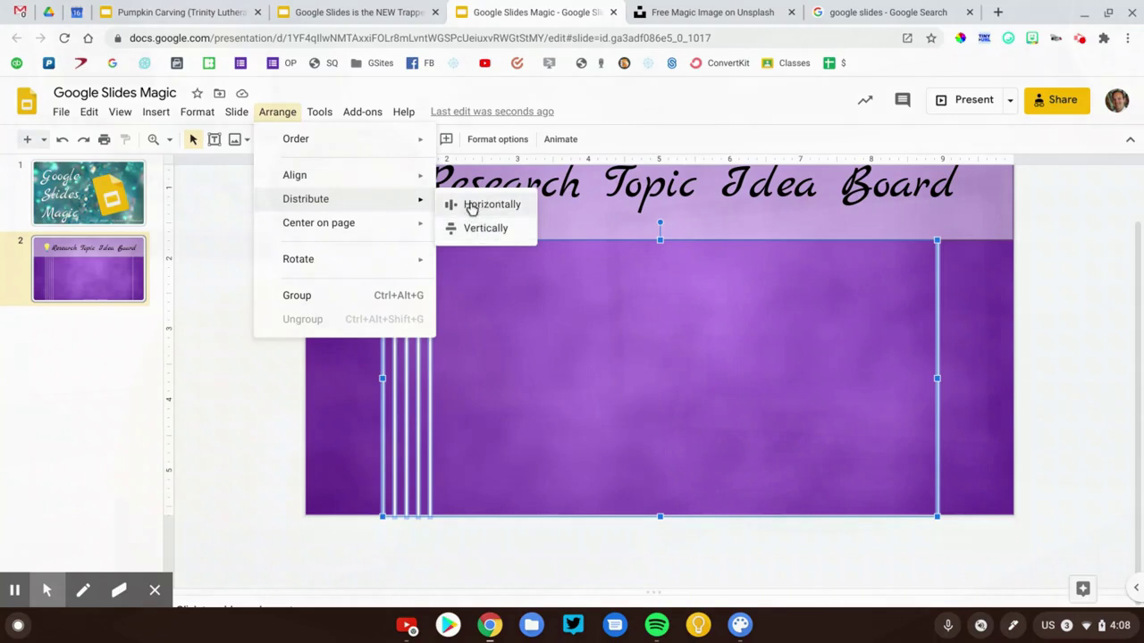
pyautogui.click(472, 209)
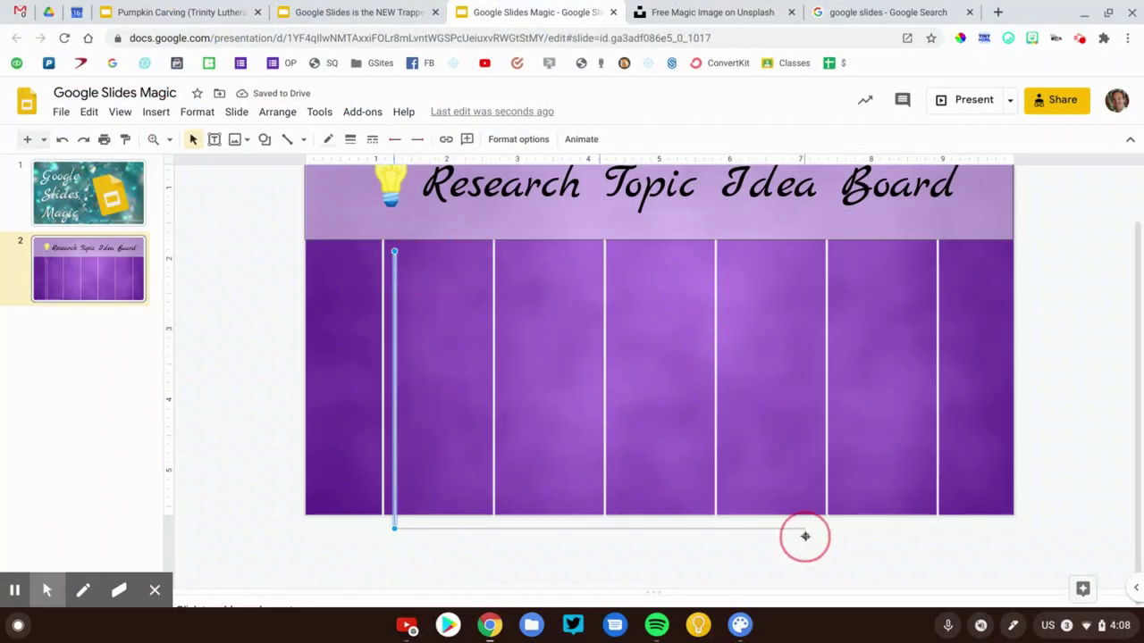
# Stretch a horizontal white line across the columns, then duplicate it lower as a second row divider
pyautogui.moveTo(1021, 545); pyautogui.dragTo(1021, 541)
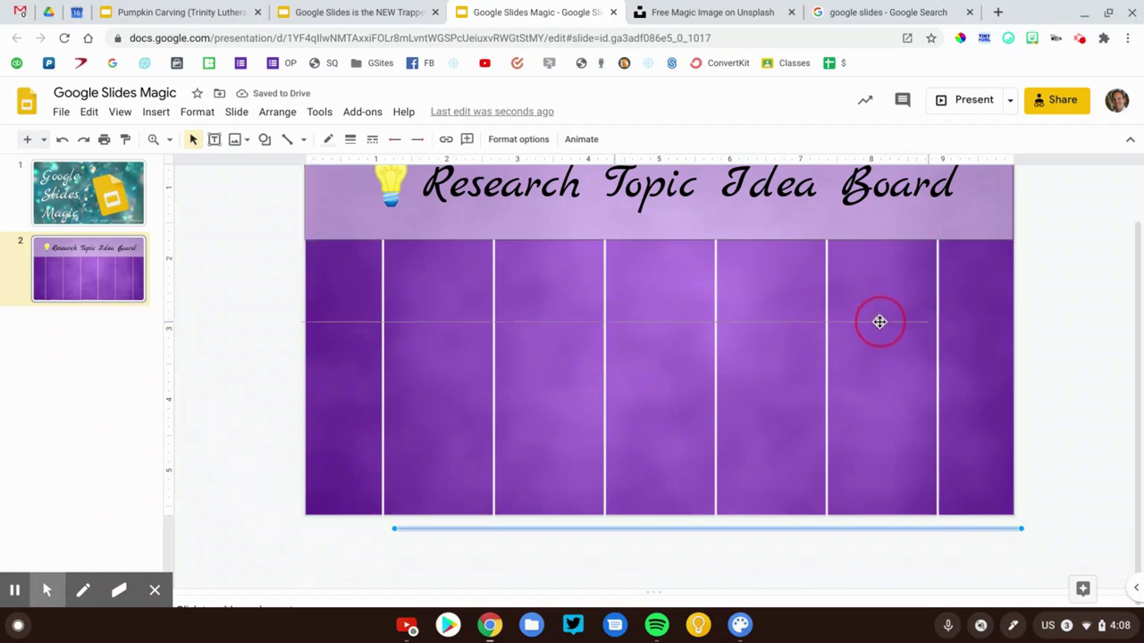
pyautogui.moveTo(880, 322); pyautogui.dragTo(879, 323)
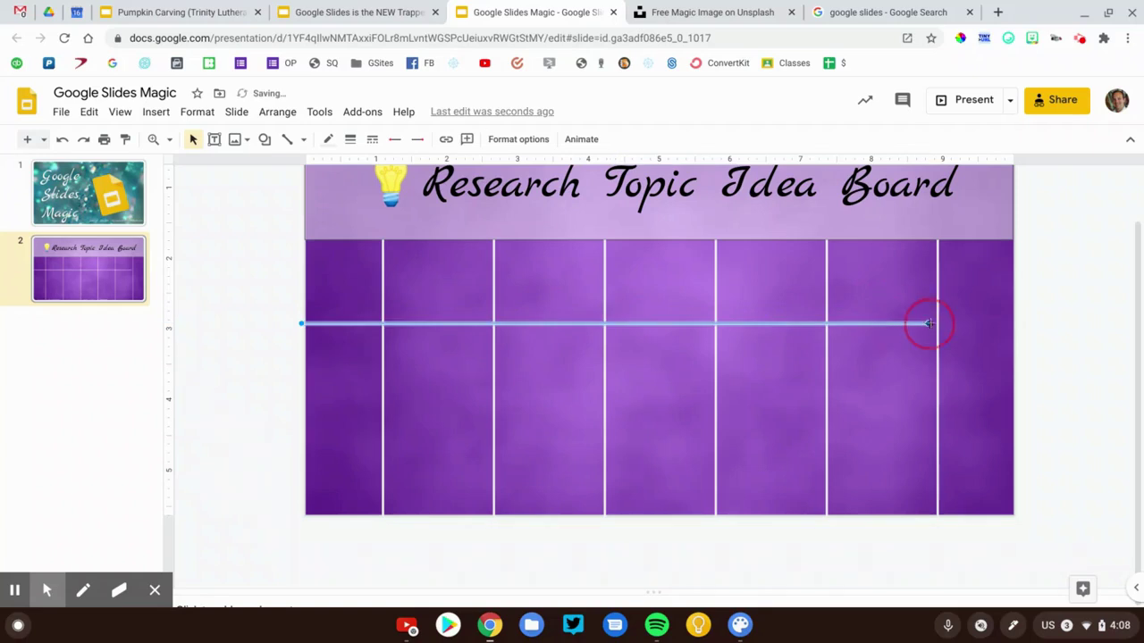
pyautogui.moveTo(1012, 327); pyautogui.dragTo(1014, 324)
pyautogui.hotkey('ctrl', 'd')
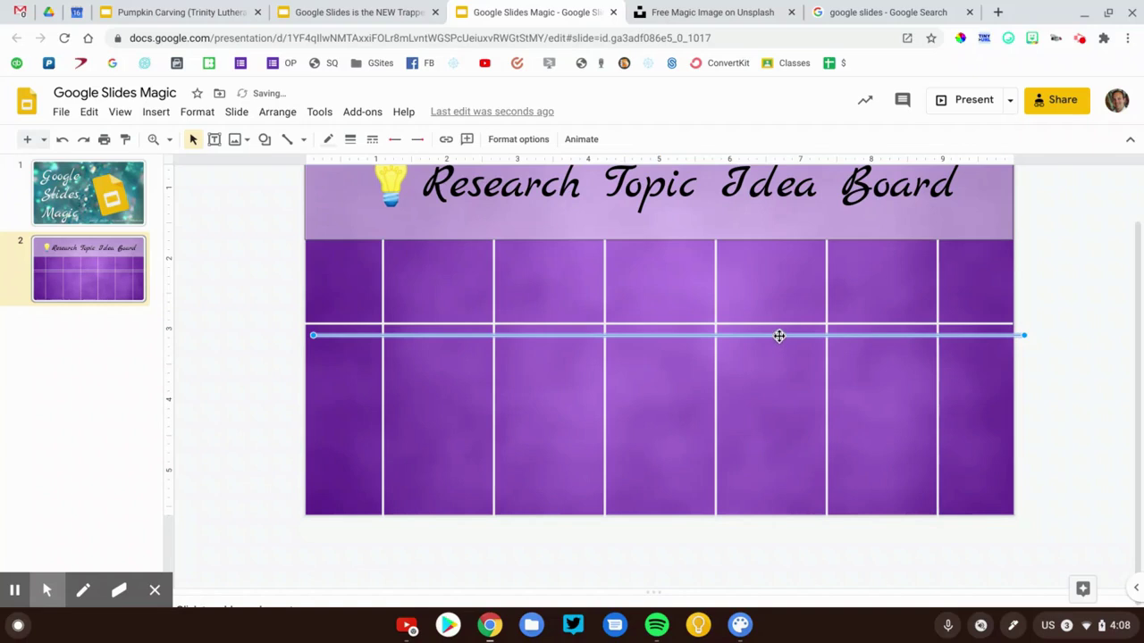
pyautogui.moveTo(774, 377); pyautogui.dragTo(772, 427)
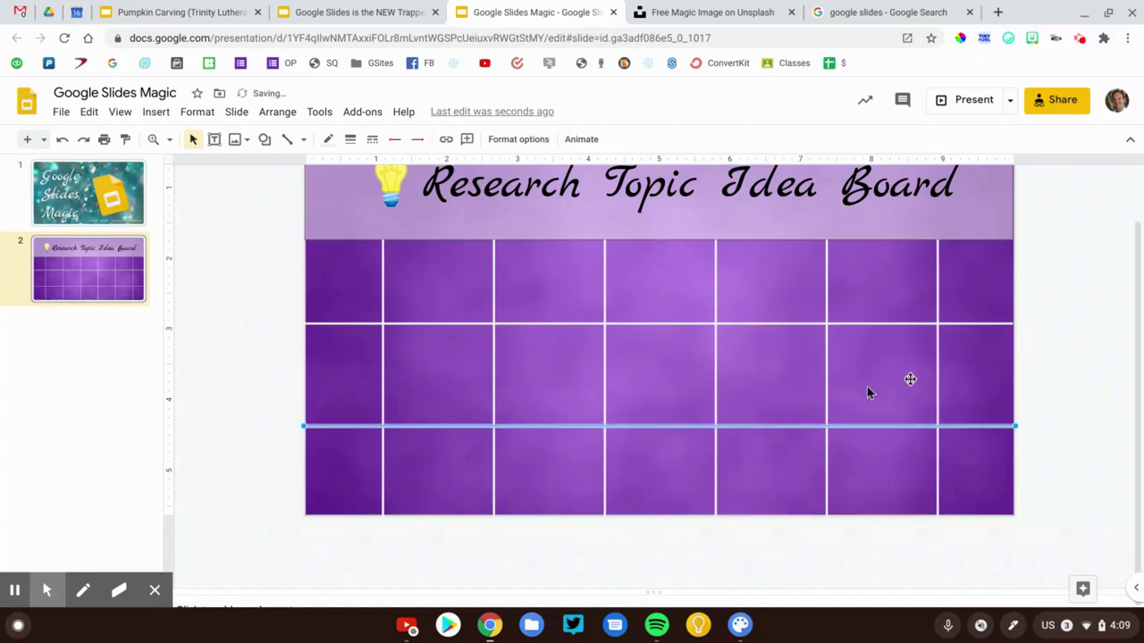
pyautogui.click(1051, 363)
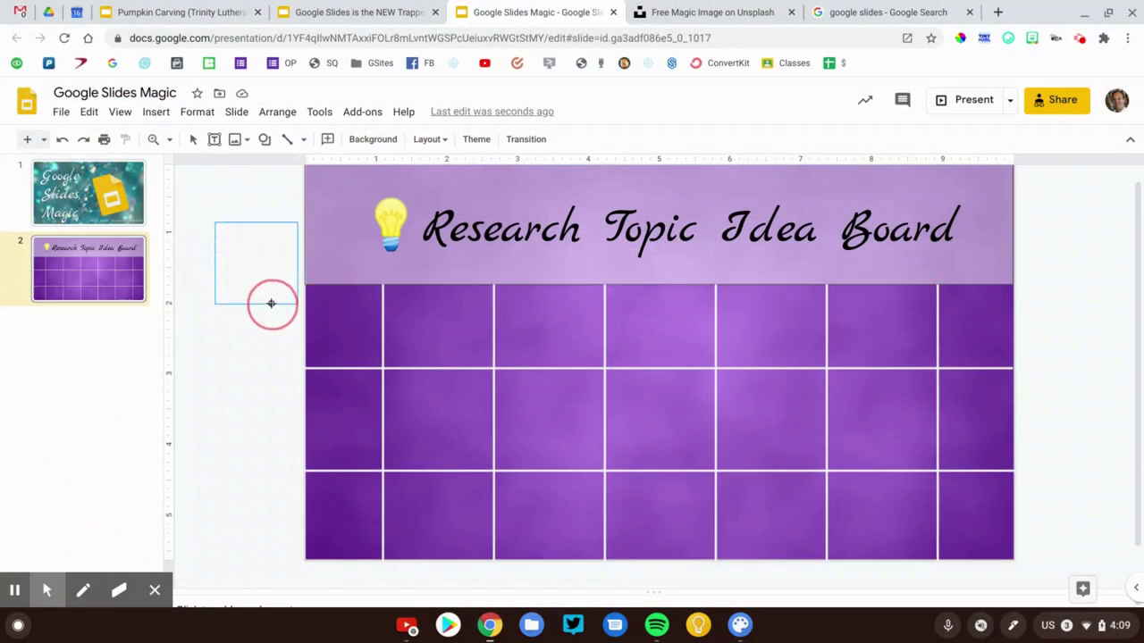
# Draw a square left of the slide, fill it pale yellow, and give it a border colour
pyautogui.moveTo(258, 284); pyautogui.dragTo(231, 257)
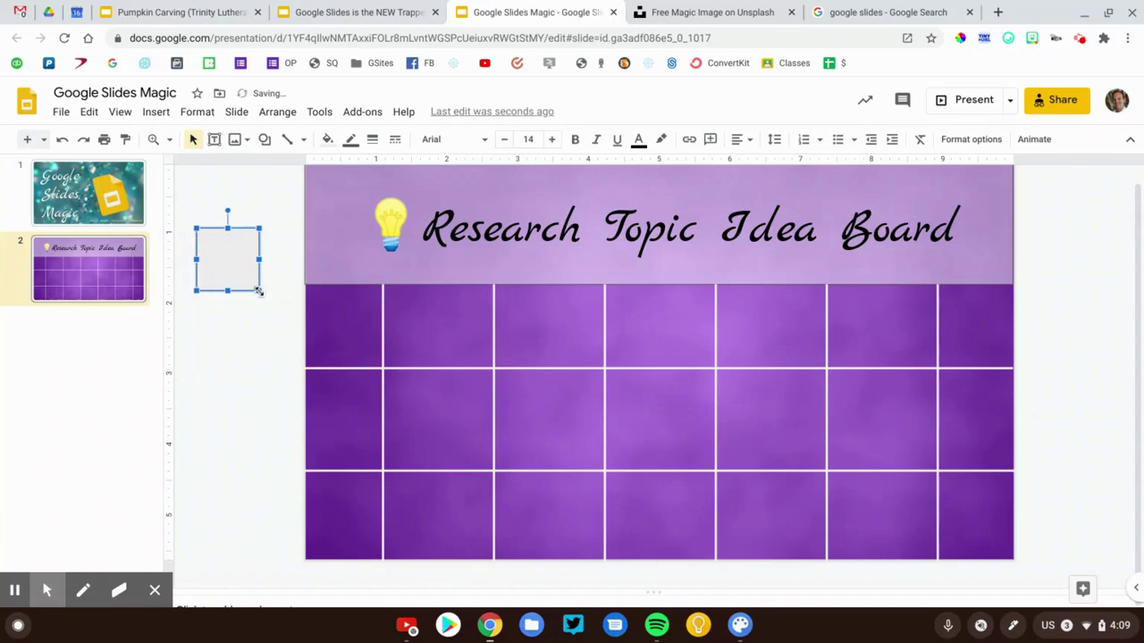
pyautogui.click(328, 140)
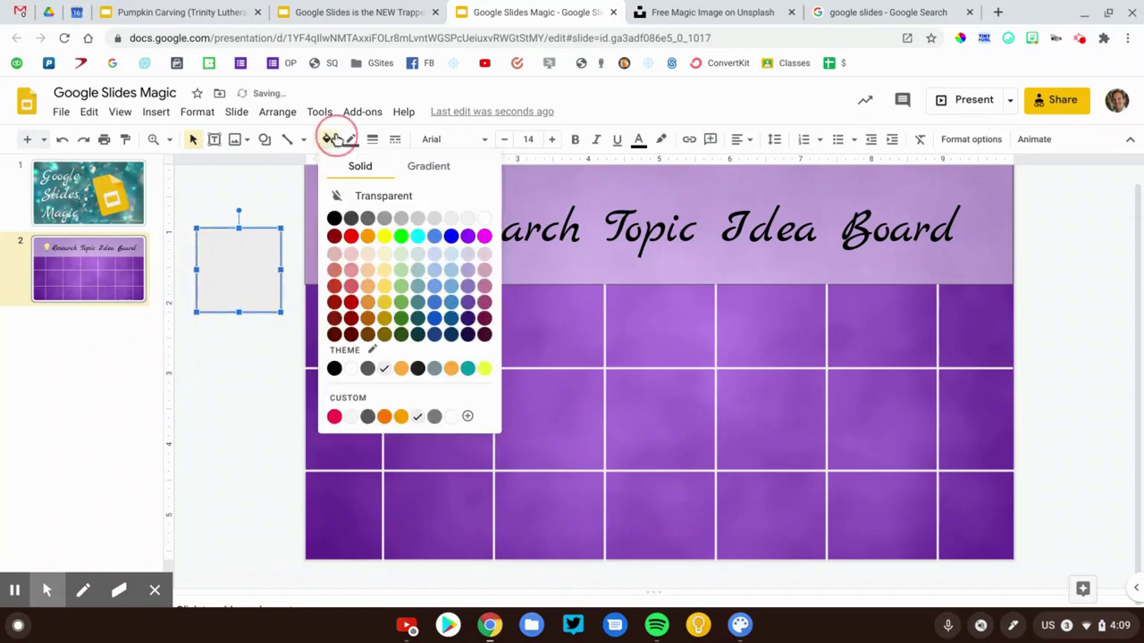
pyautogui.click(383, 255)
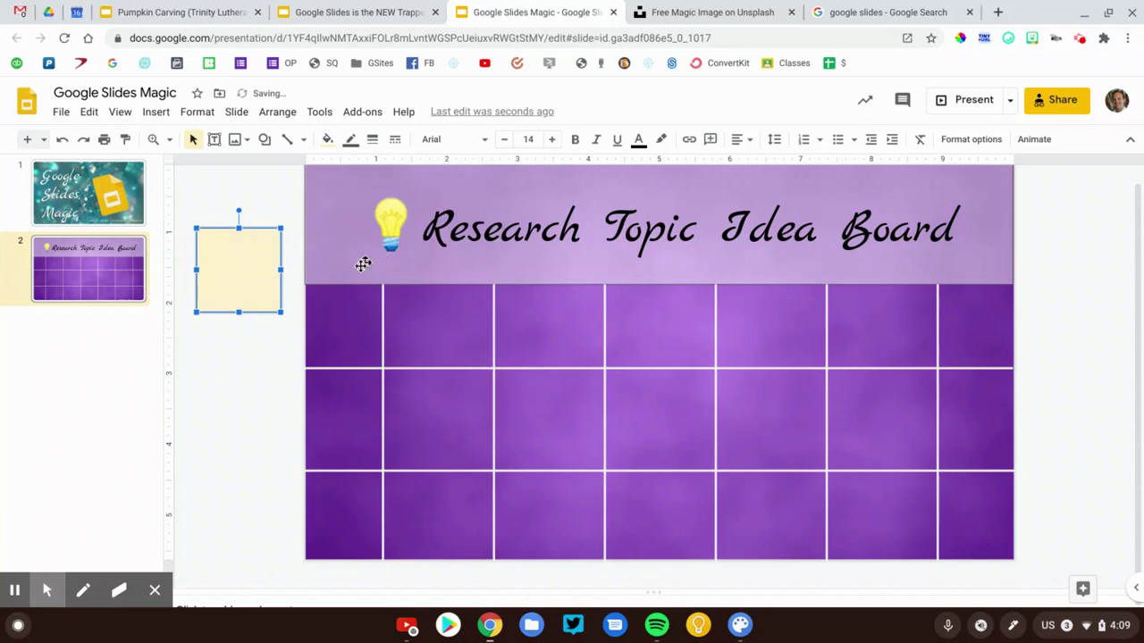
pyautogui.click(348, 140)
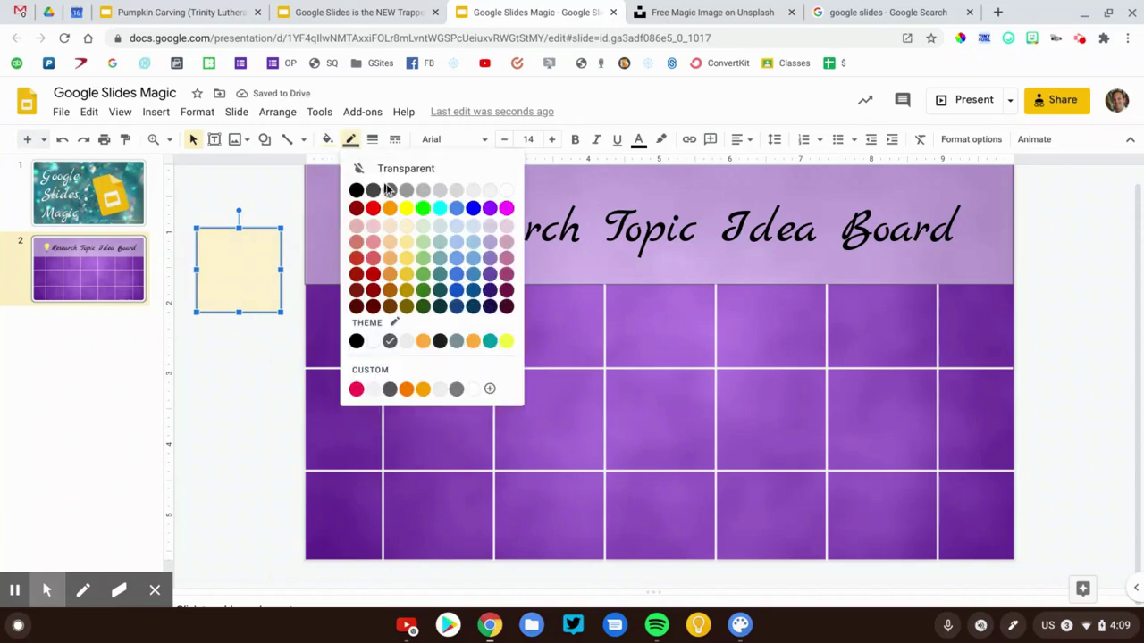
pyautogui.click(388, 189)
pyautogui.click(265, 221)
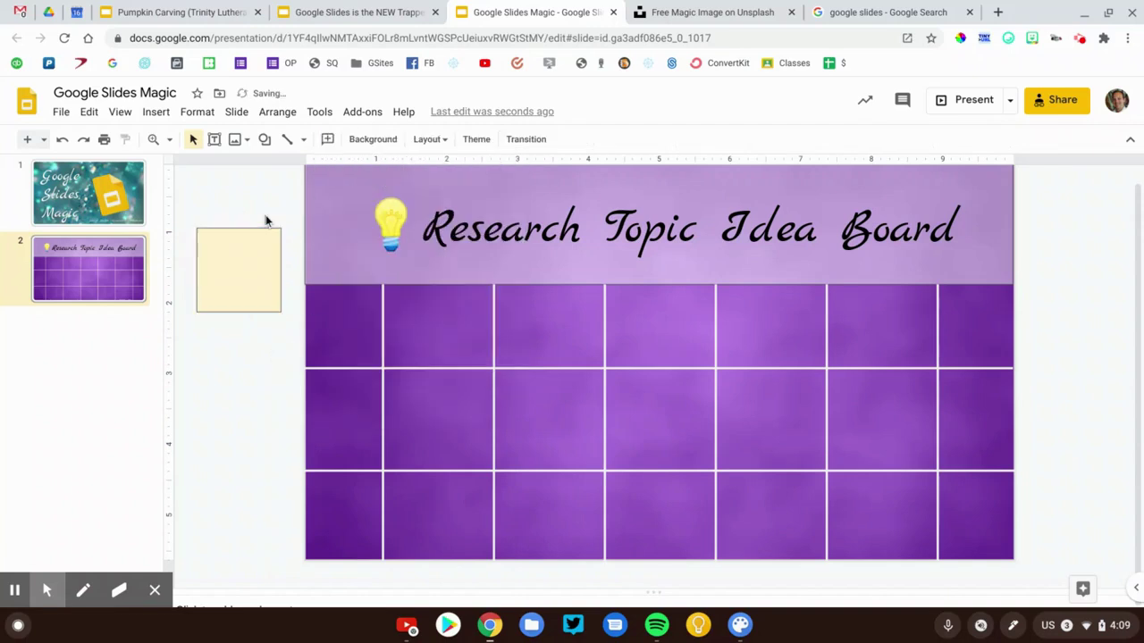
pyautogui.click(254, 247)
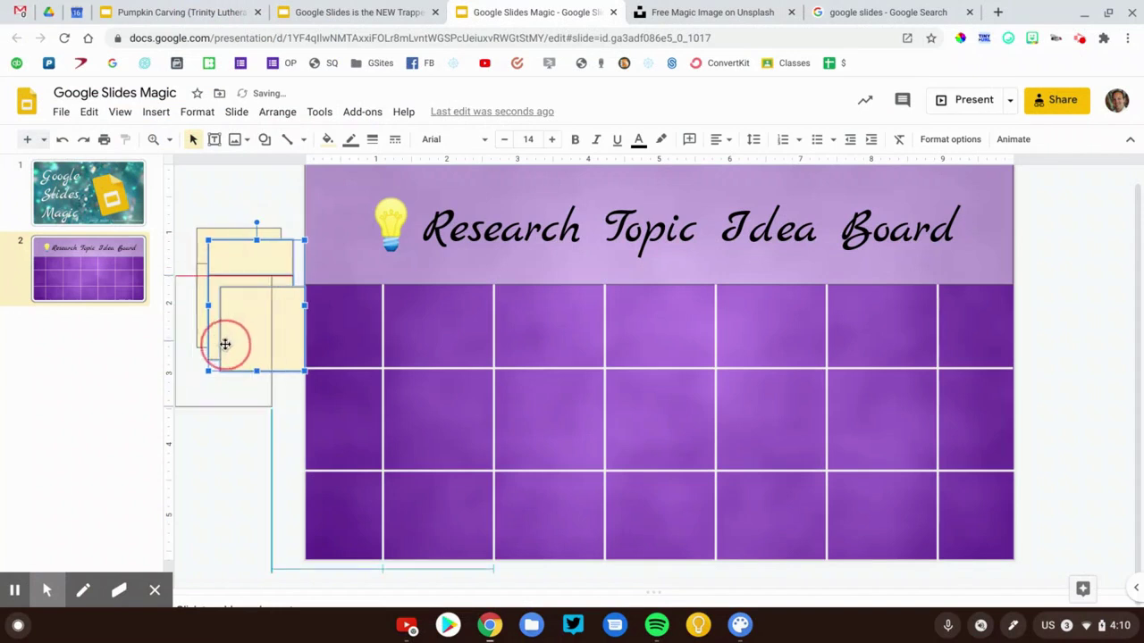
# Lower the sticky-note pile and duplicate it, nudging the copy slightly left and down
pyautogui.moveTo(225, 344); pyautogui.dragTo(226, 347)
pyautogui.hotkey('ctrl', 'd')
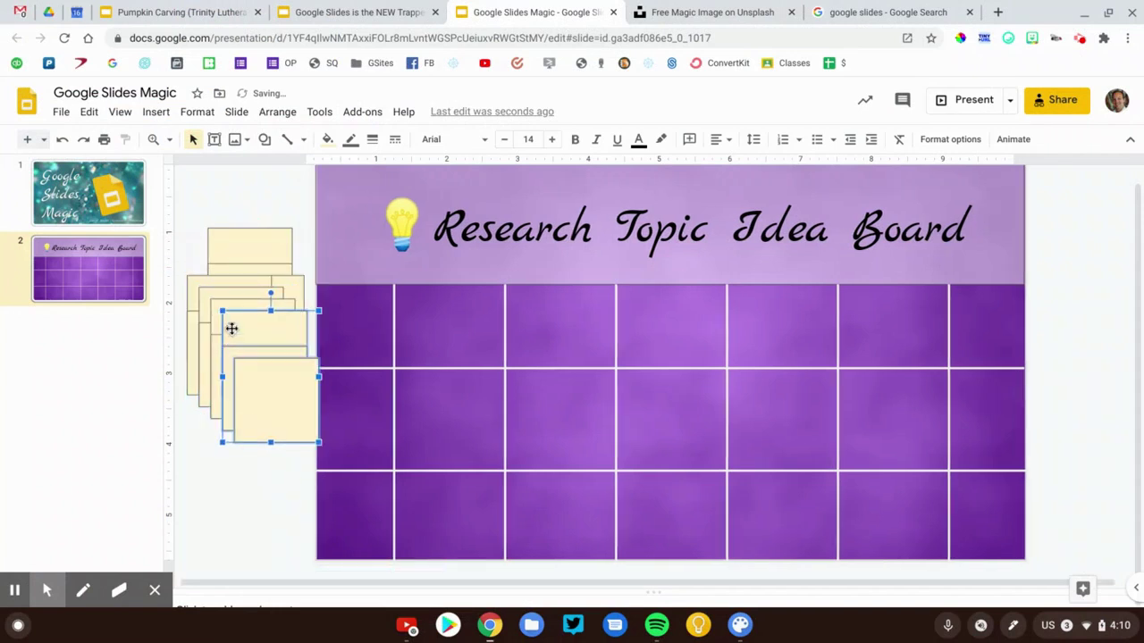
pyautogui.moveTo(261, 374); pyautogui.dragTo(255, 386)
# Select all the sticky notes and align them to Center and Middle into one stack
pyautogui.moveTo(247, 199); pyautogui.dragTo(240, 510)
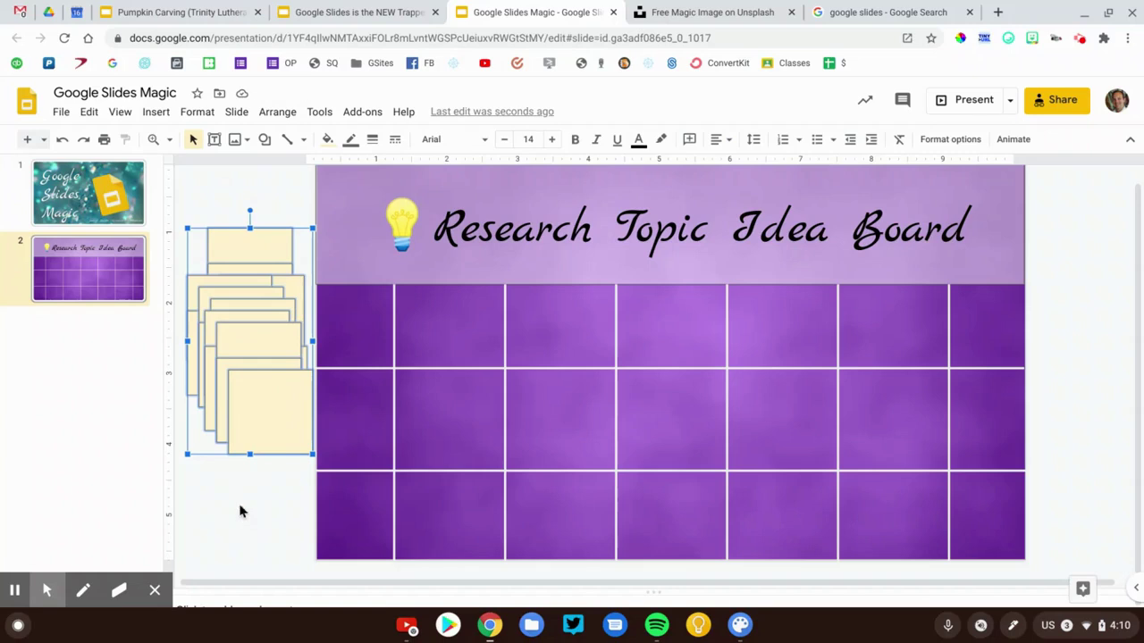
pyautogui.click(274, 114)
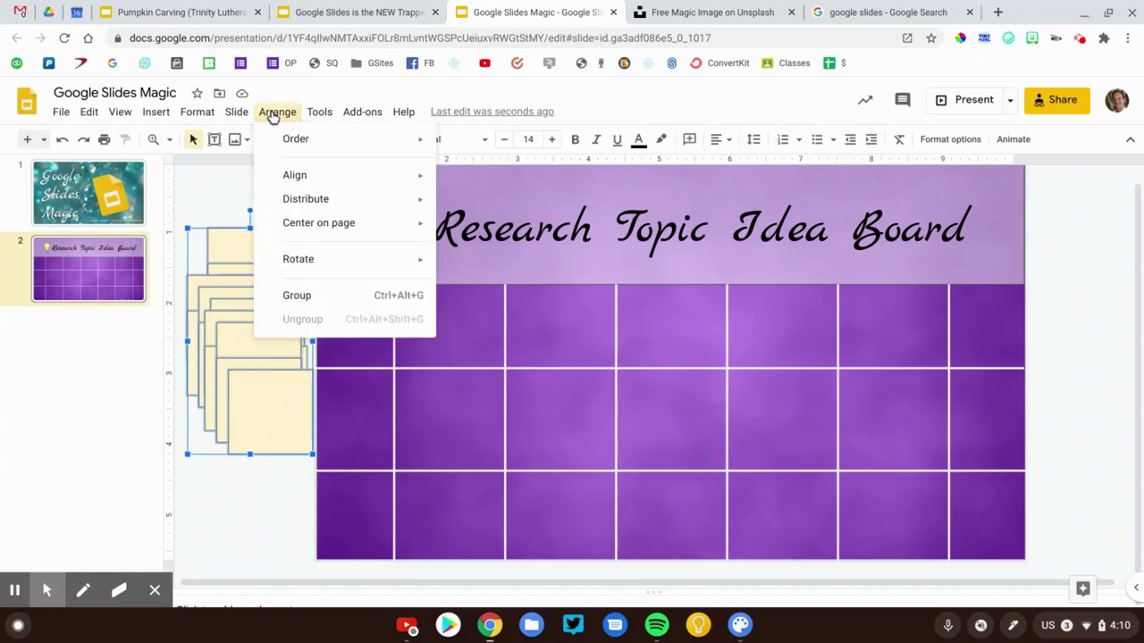
pyautogui.moveTo(299, 175)
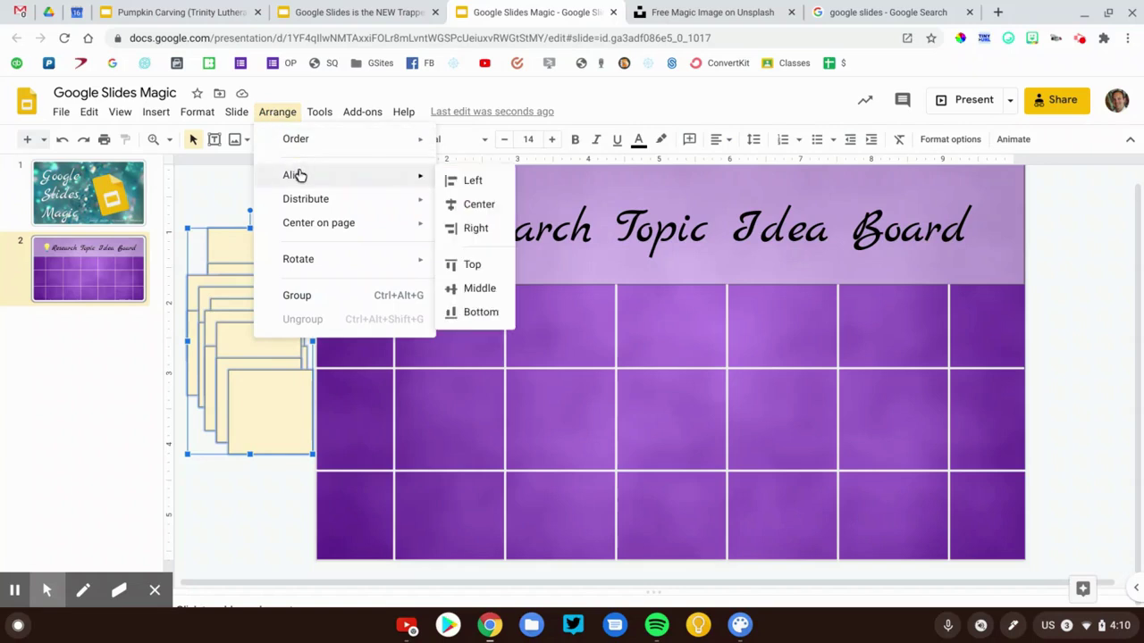
pyautogui.click(481, 205)
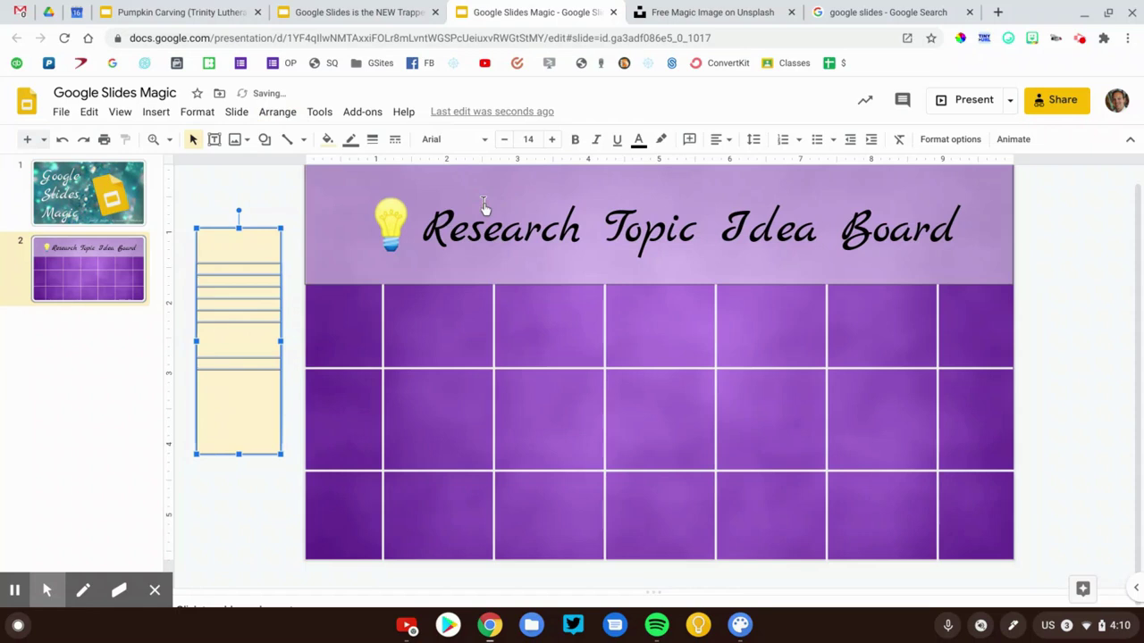
pyautogui.click(288, 114)
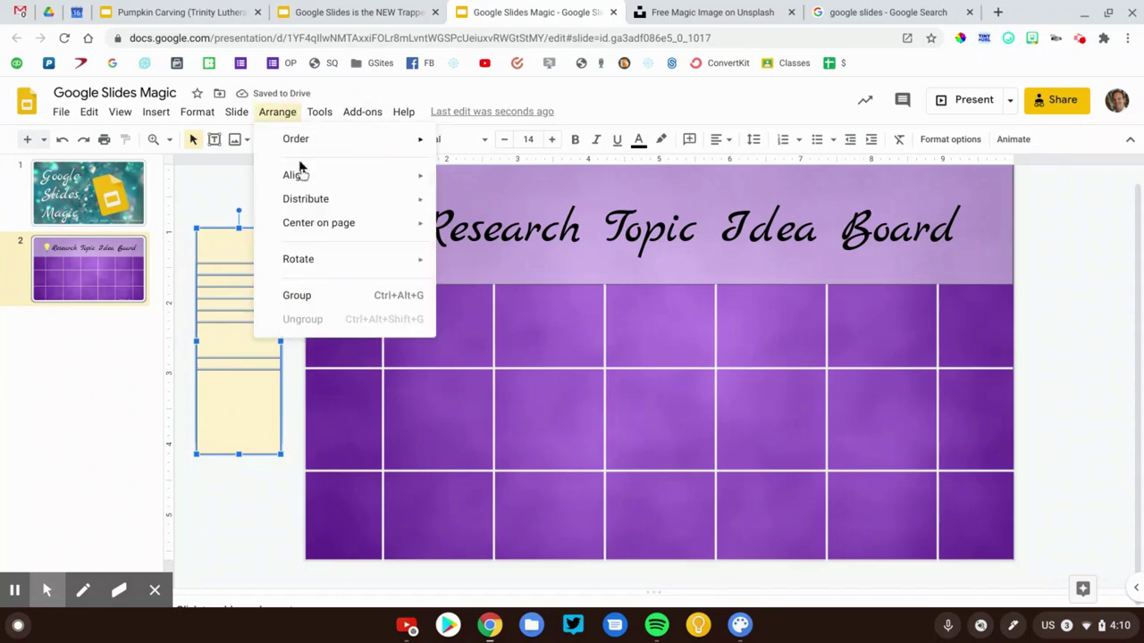
pyautogui.moveTo(301, 183)
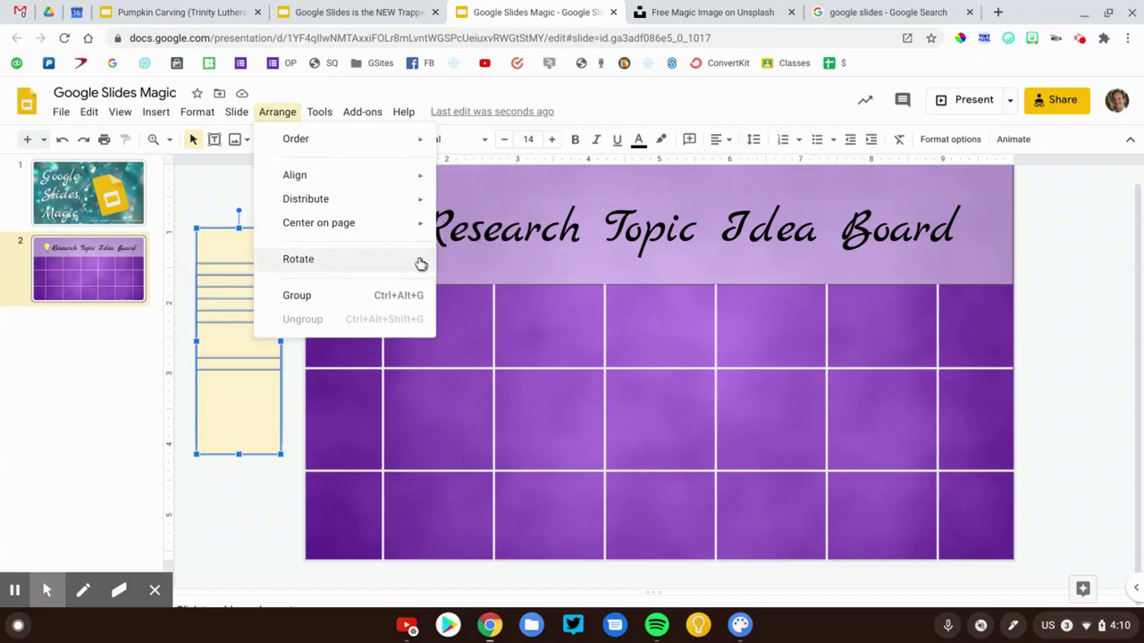
pyautogui.moveTo(409, 184)
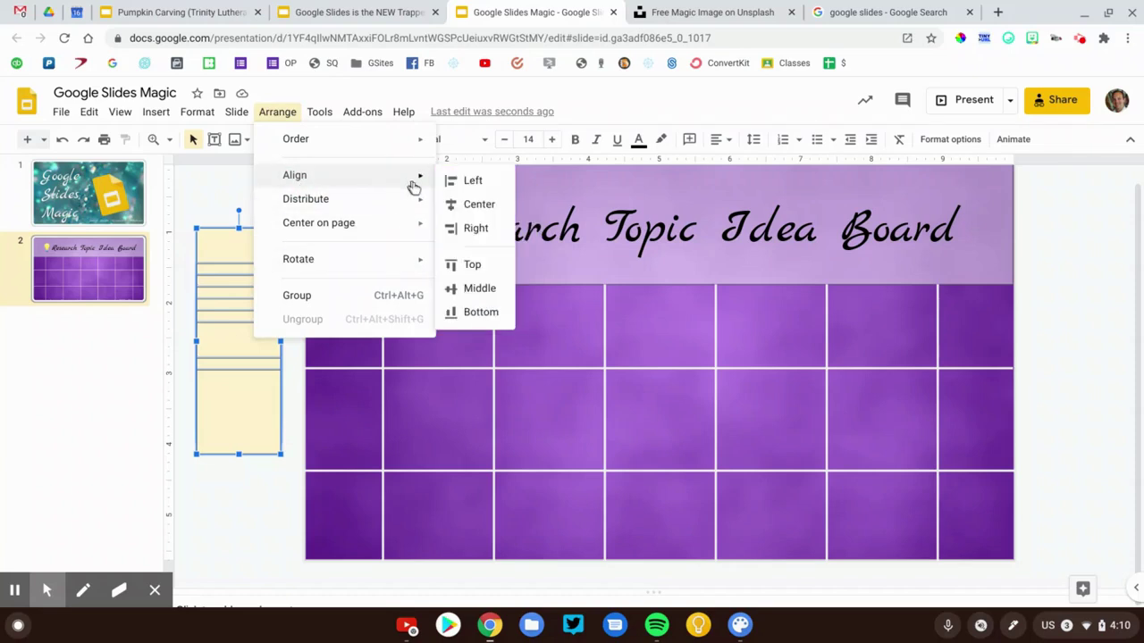
pyautogui.click(460, 287)
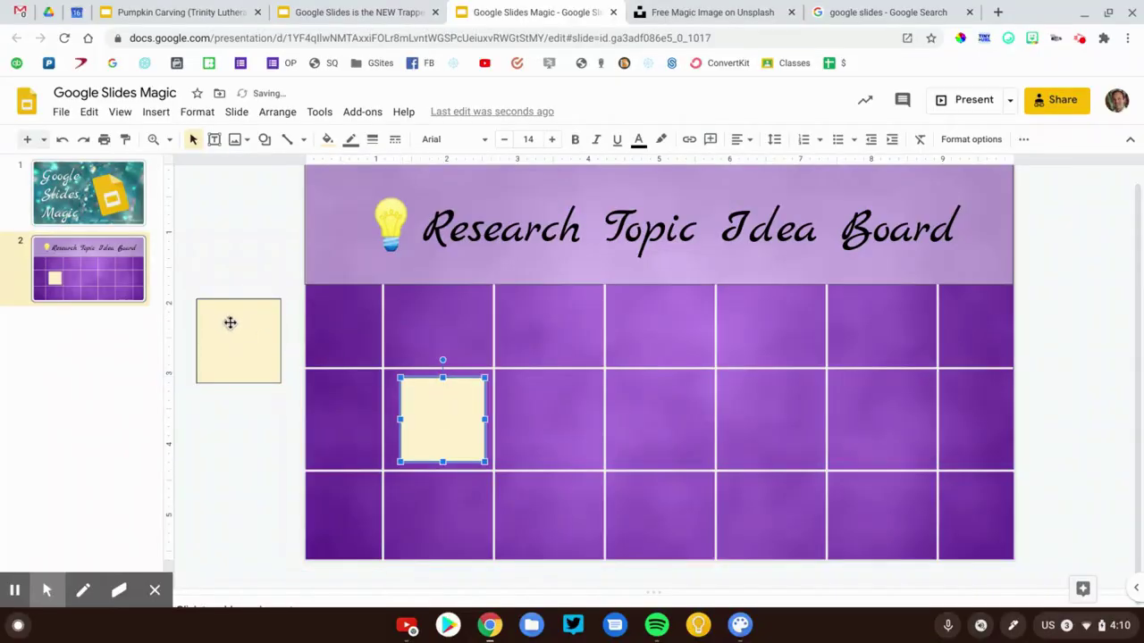
pyautogui.moveTo(230, 324); pyautogui.dragTo(548, 319)
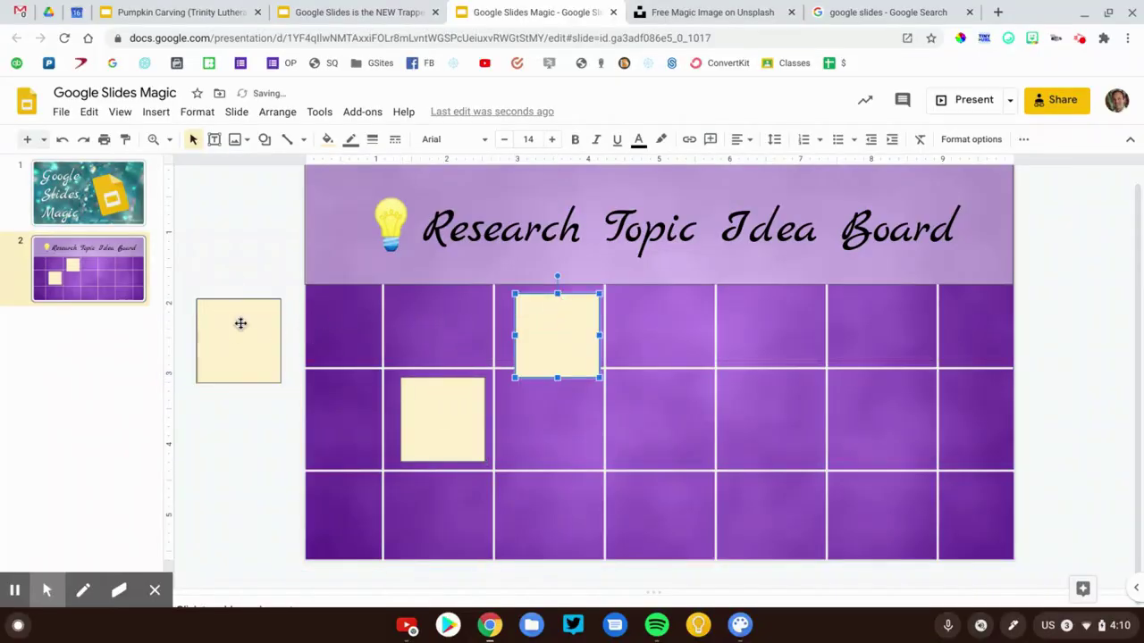
pyautogui.moveTo(240, 324); pyautogui.dragTo(559, 413)
pyautogui.moveTo(248, 341); pyautogui.dragTo(646, 410)
pyautogui.moveTo(277, 337); pyautogui.dragTo(686, 307)
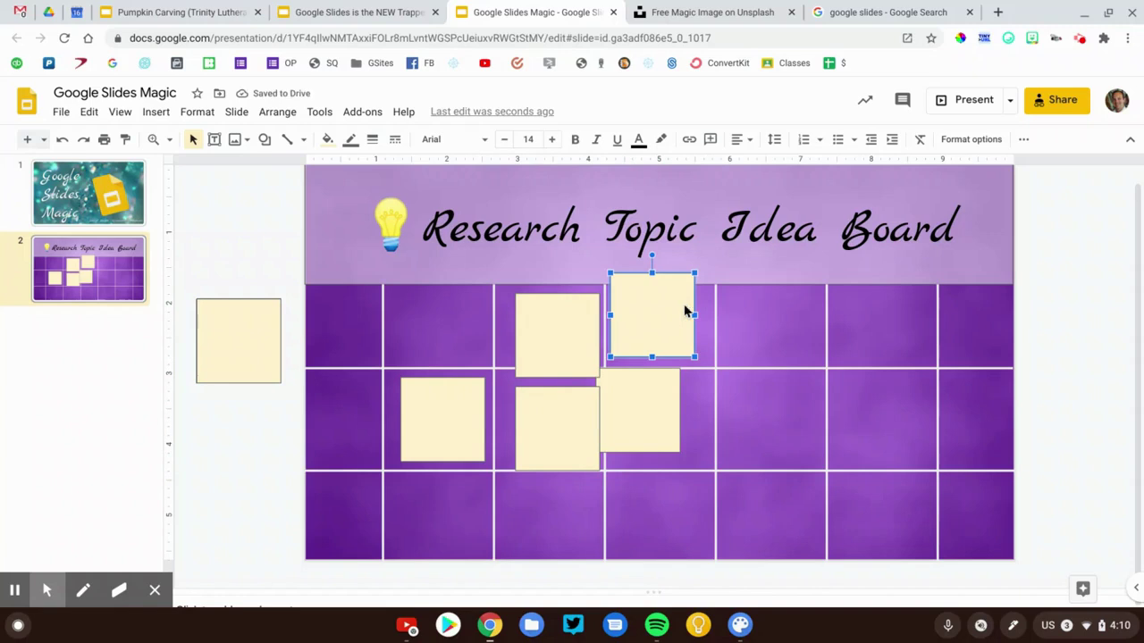
pyautogui.hotkey('ctrl', 'z')
pyautogui.hotkey('ctrl', 'z')
pyautogui.hotkey('ctrl', 'z')
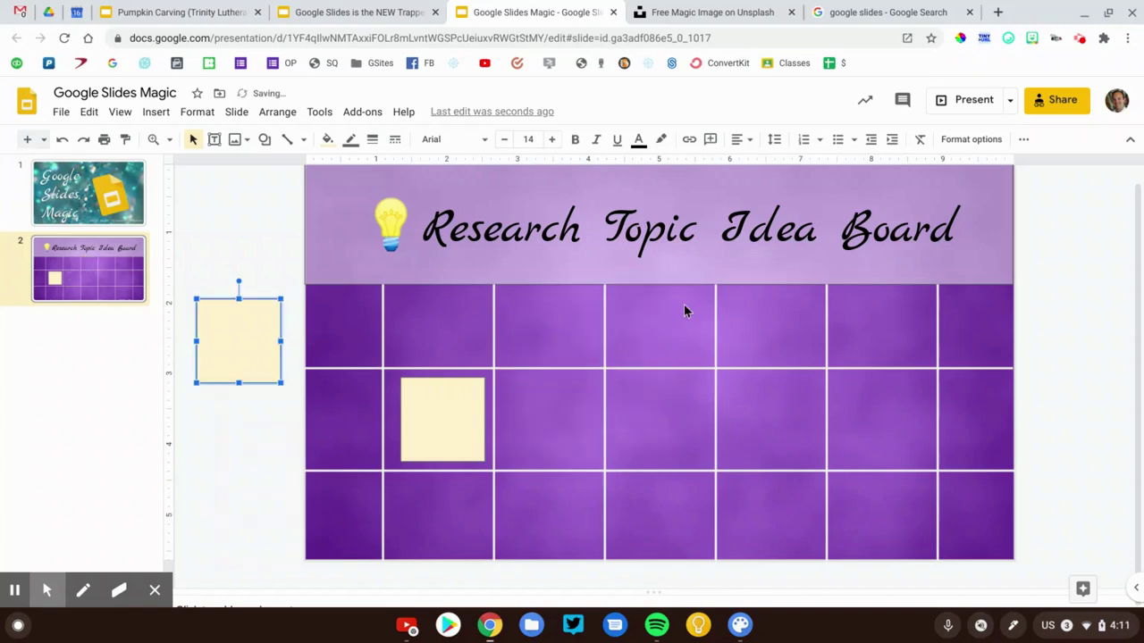
pyautogui.hotkey('ctrl', 'z')
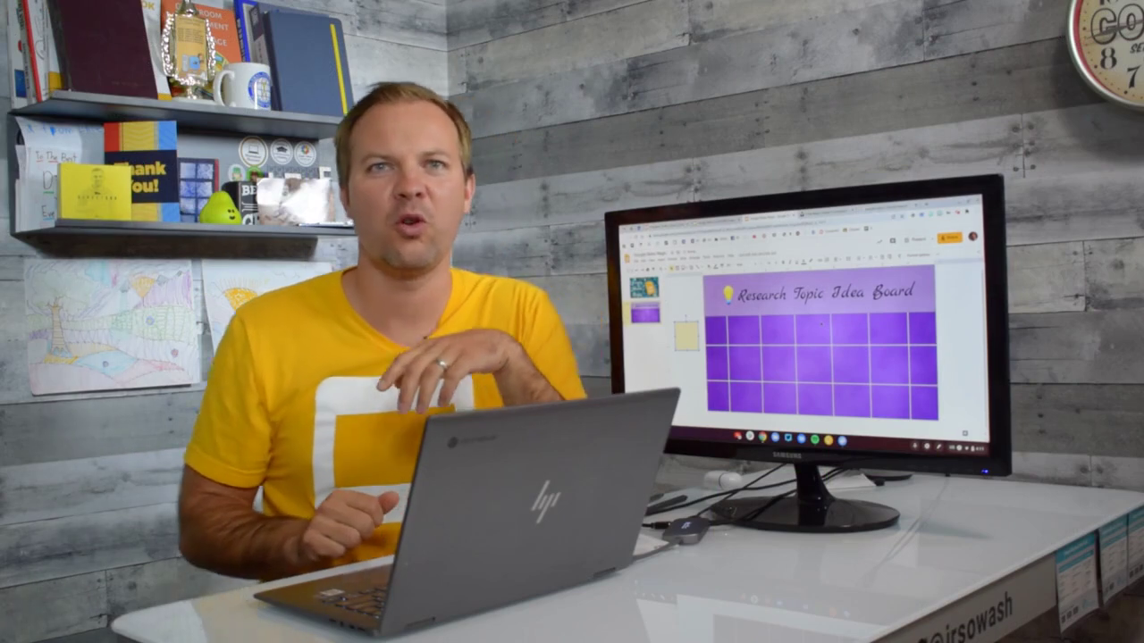